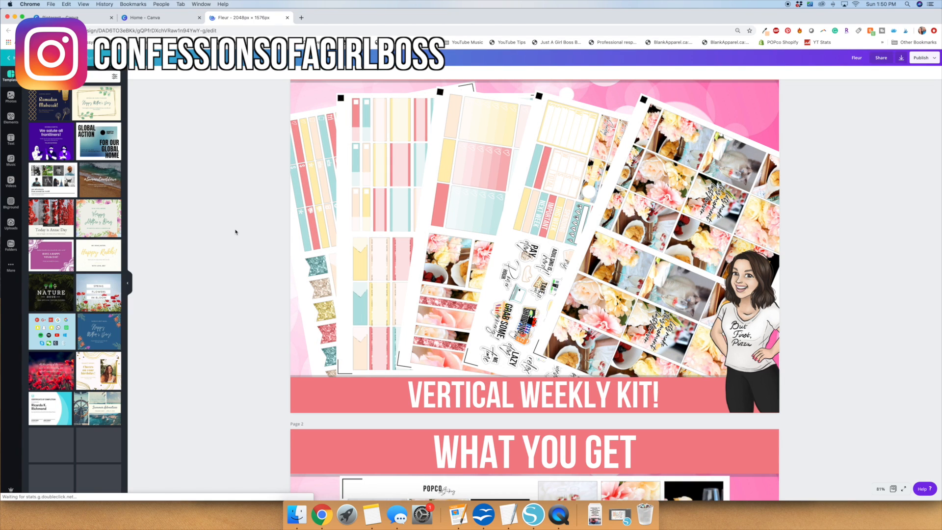
Review the Fleur weekly kit listing pages, from the cover through the included sheets and hand-cut information.
{"action": "scroll", "coordinate": [236, 232], "scroll_direction": "up", "scroll_amount": 3}
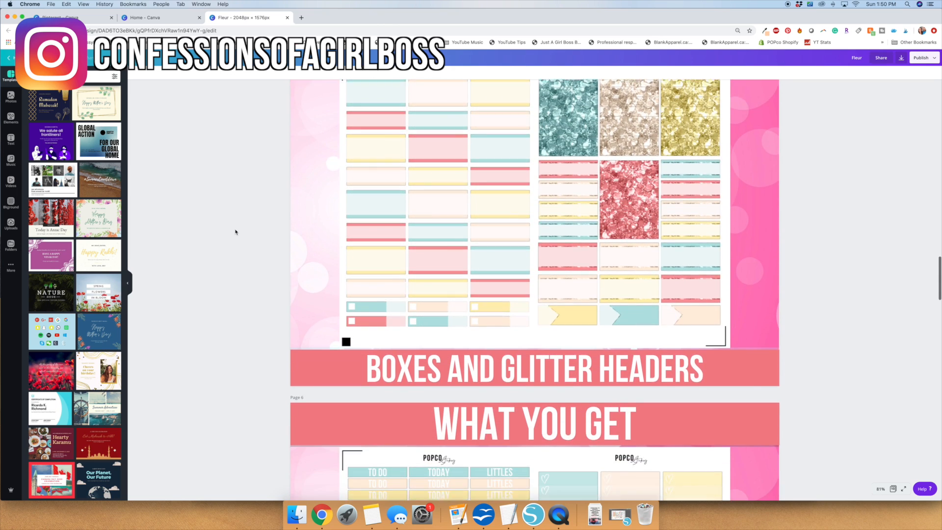
{"action": "scroll", "coordinate": [235, 232], "scroll_direction": "down", "scroll_amount": 3}
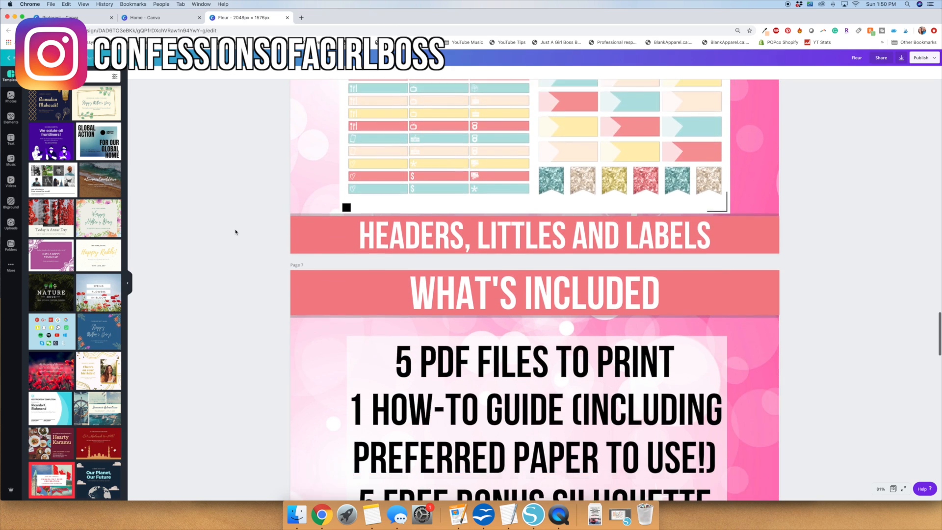
{"action": "scroll", "coordinate": [235, 232], "scroll_direction": "down", "scroll_amount": 5}
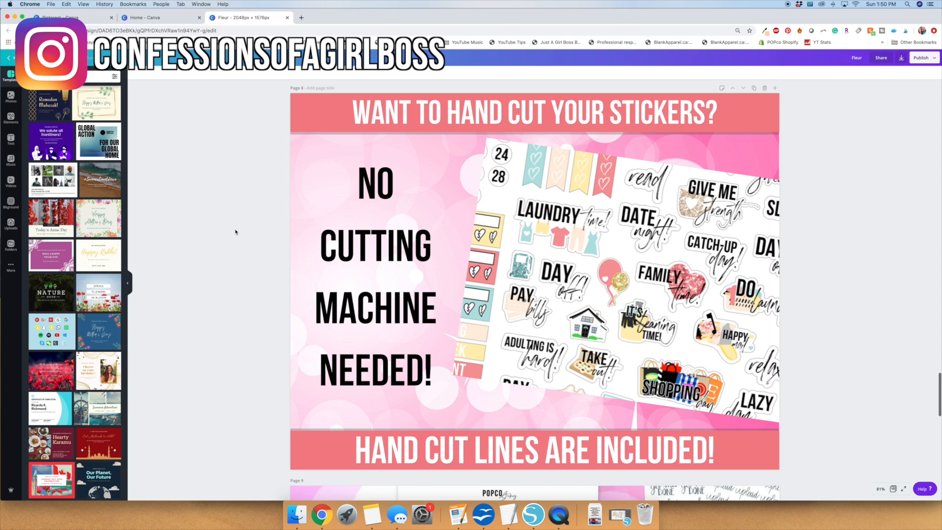
{"action": "scroll", "coordinate": [236, 232], "scroll_direction": "down", "scroll_amount": 3}
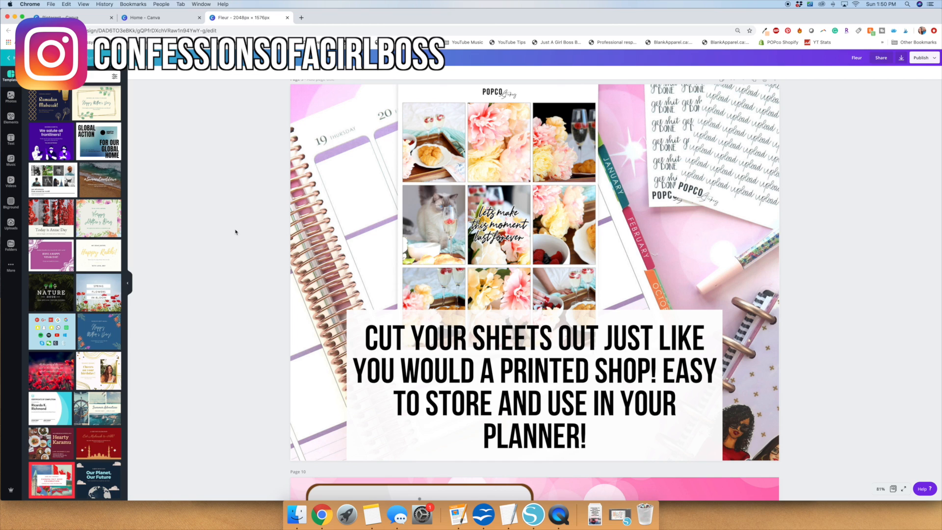
{"action": "scroll", "coordinate": [236, 232], "scroll_direction": "down", "scroll_amount": 5}
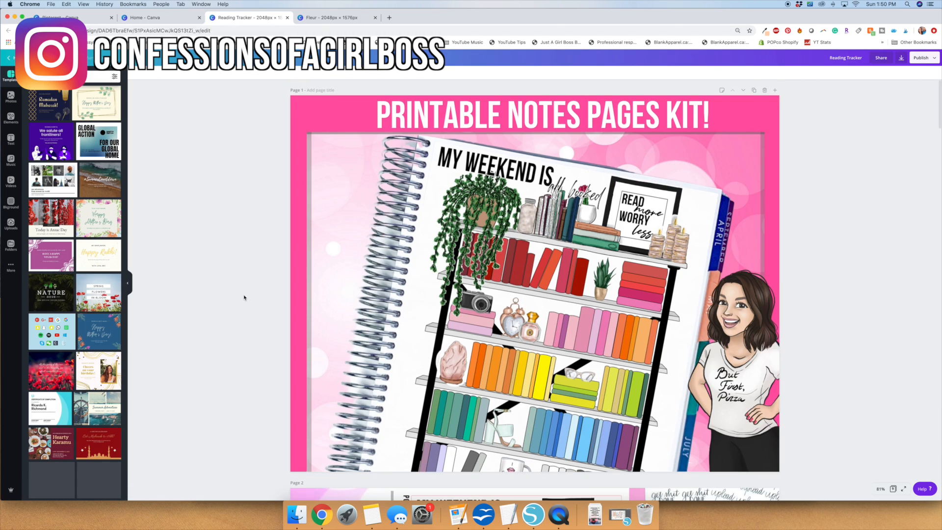
Review the Reading Tracker notes page kit listing from its cover to the digital planning page.
{"action": "scroll", "coordinate": [244, 297], "scroll_direction": "down", "scroll_amount": 2}
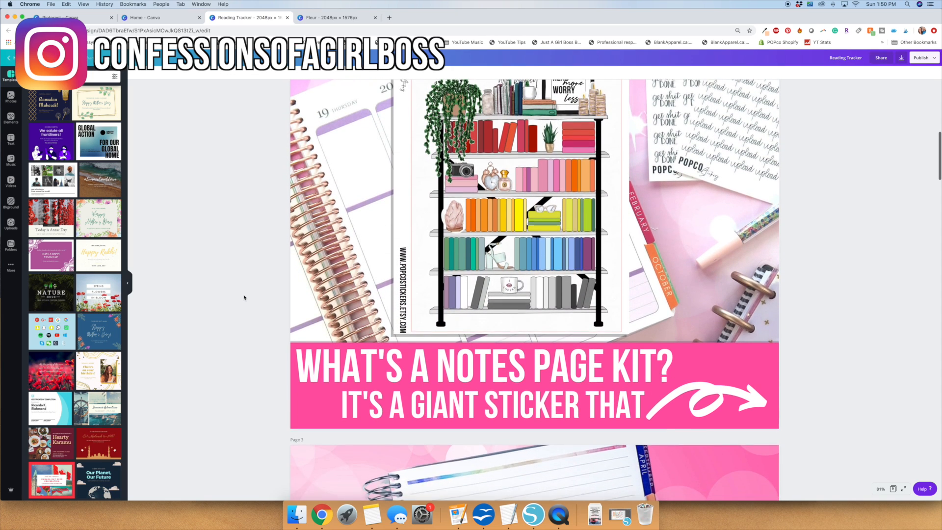
{"action": "scroll", "coordinate": [244, 297], "scroll_direction": "down", "scroll_amount": 4}
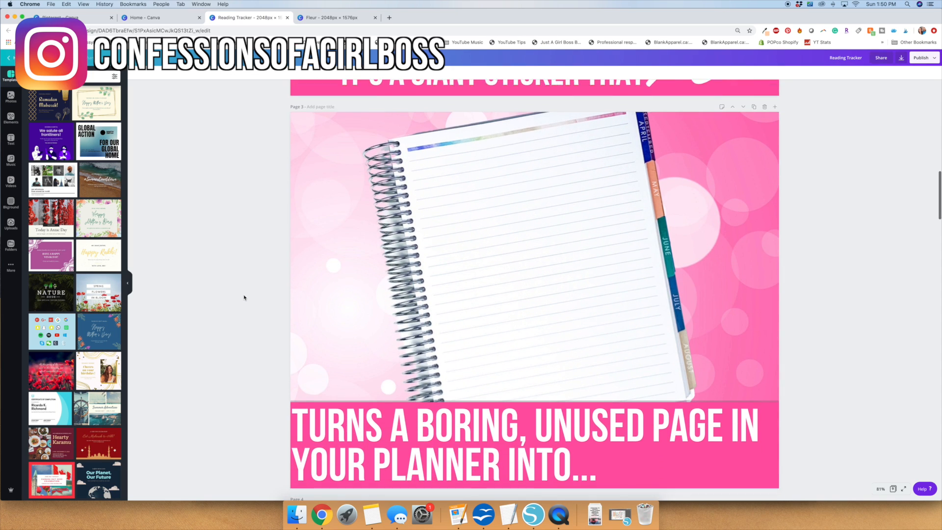
{"action": "scroll", "coordinate": [244, 298], "scroll_direction": "down", "scroll_amount": 8}
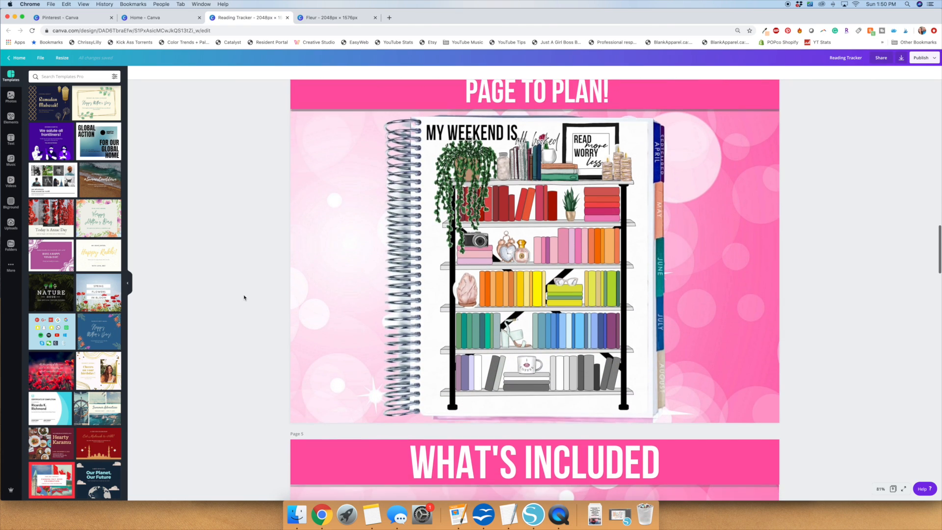
{"action": "scroll", "coordinate": [244, 297], "scroll_direction": "down", "scroll_amount": 12}
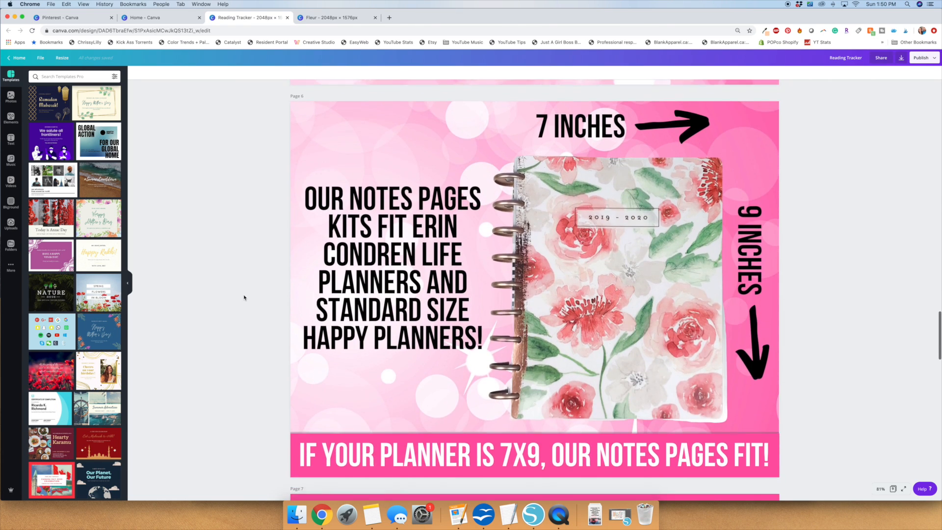
{"action": "scroll", "coordinate": [244, 297], "scroll_direction": "down", "scroll_amount": 5}
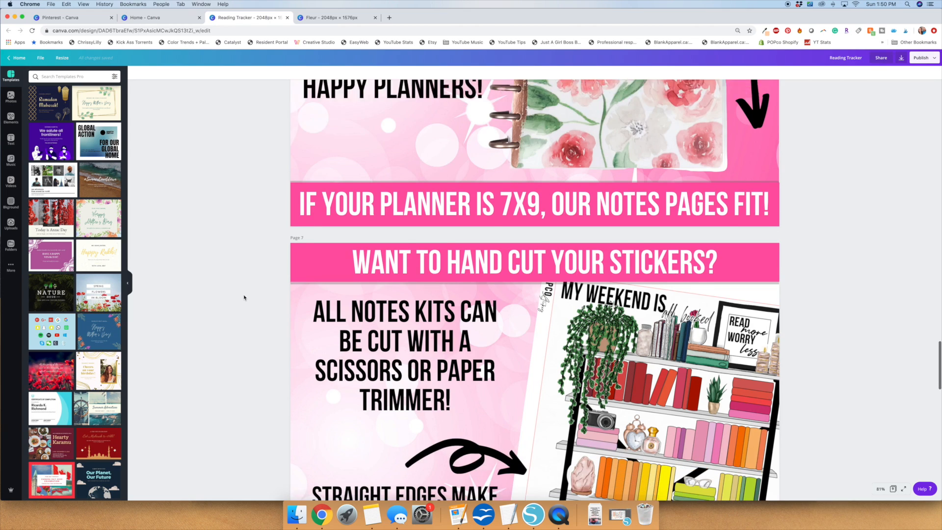
{"action": "scroll", "coordinate": [244, 298], "scroll_direction": "down", "scroll_amount": 10}
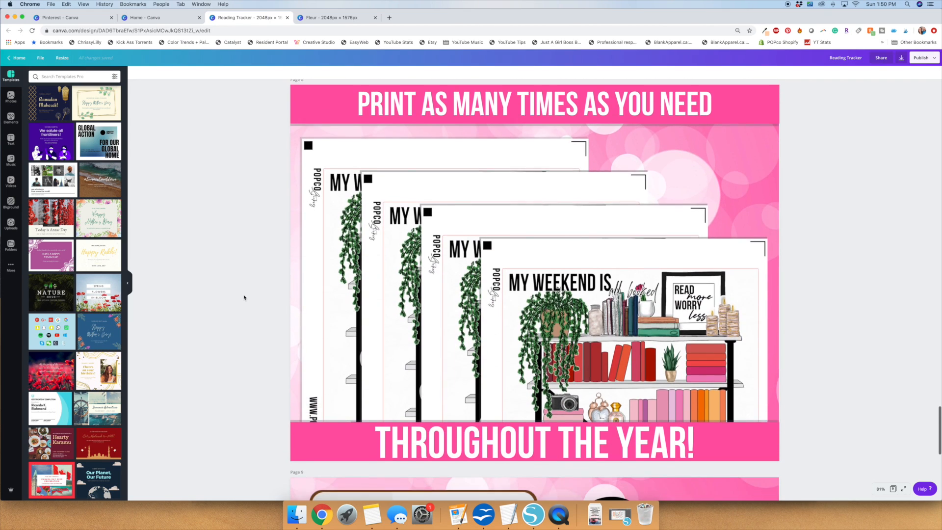
{"action": "scroll", "coordinate": [244, 298], "scroll_direction": "down", "scroll_amount": 8}
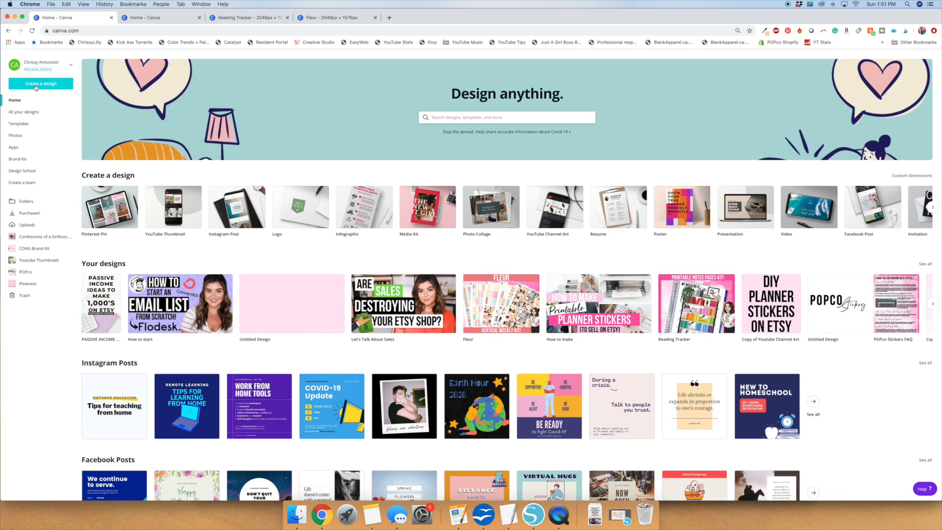
Create a new blank design with custom dimensions of 2048 x 1576 px.
{"action": "left_click", "coordinate": [34, 84]}
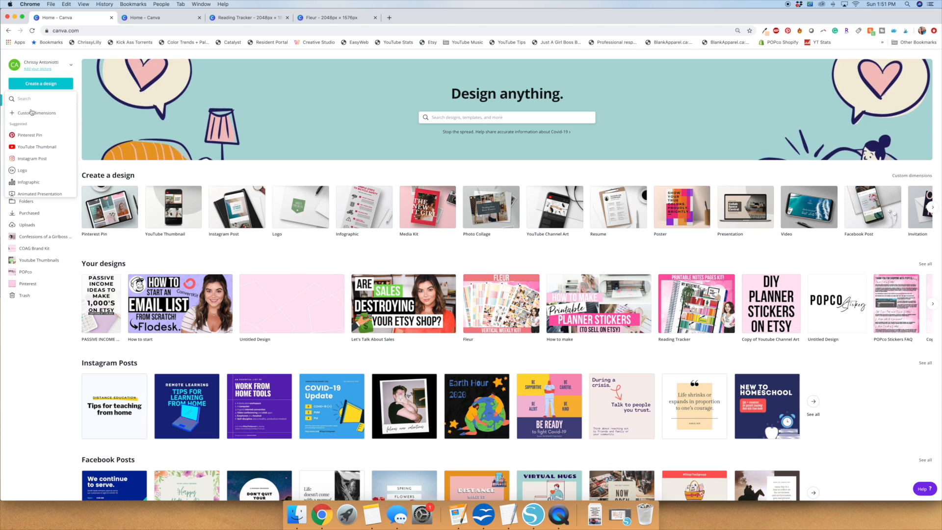
{"action": "left_click", "coordinate": [31, 112]}
{"action": "type", "text": "2018"}
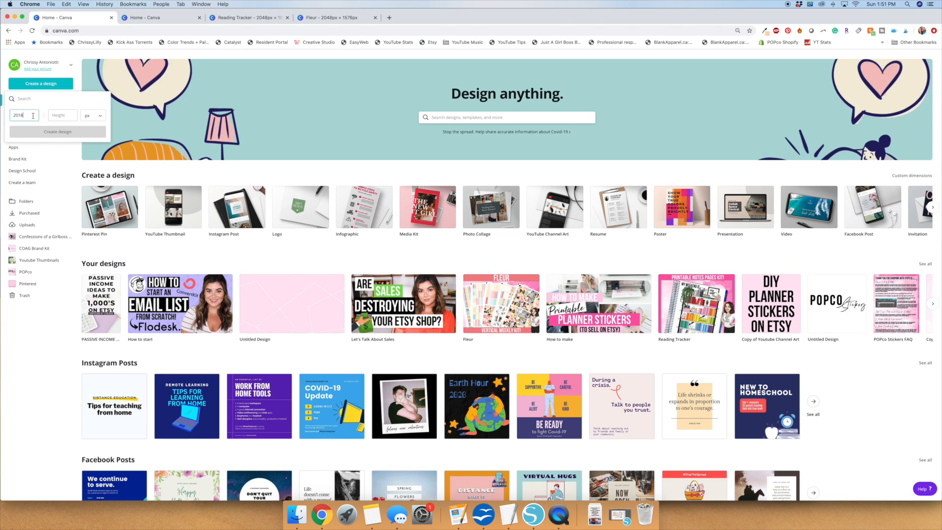
{"action": "key", "text": "Tab"}
{"action": "type", "text": "1576"}
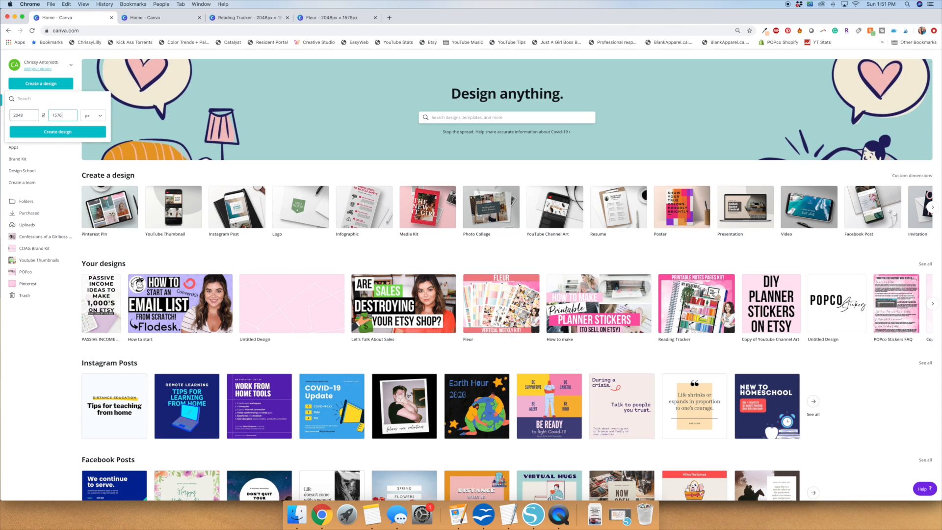
{"action": "left_click", "coordinate": [44, 132]}
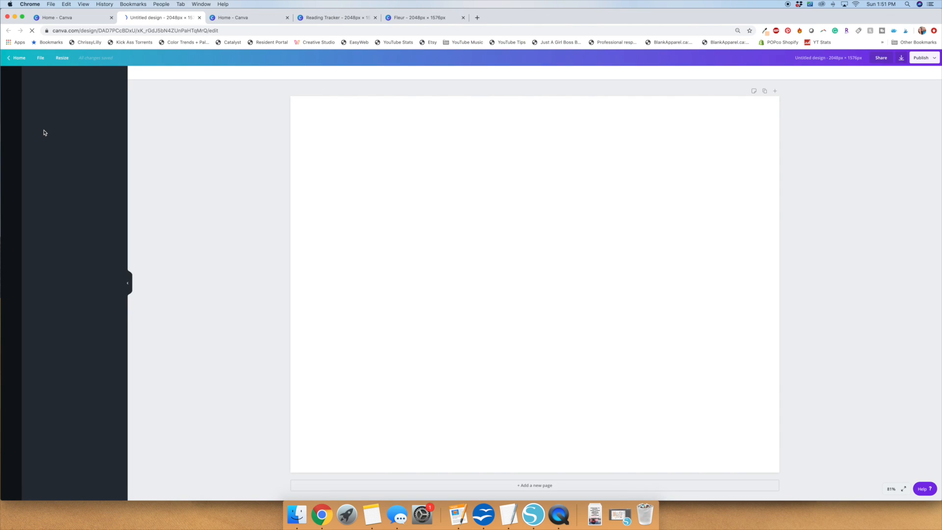
Add a square shape and stretch it into a shallow banner across the full width of the page's top edge.
{"action": "left_click", "coordinate": [11, 118]}
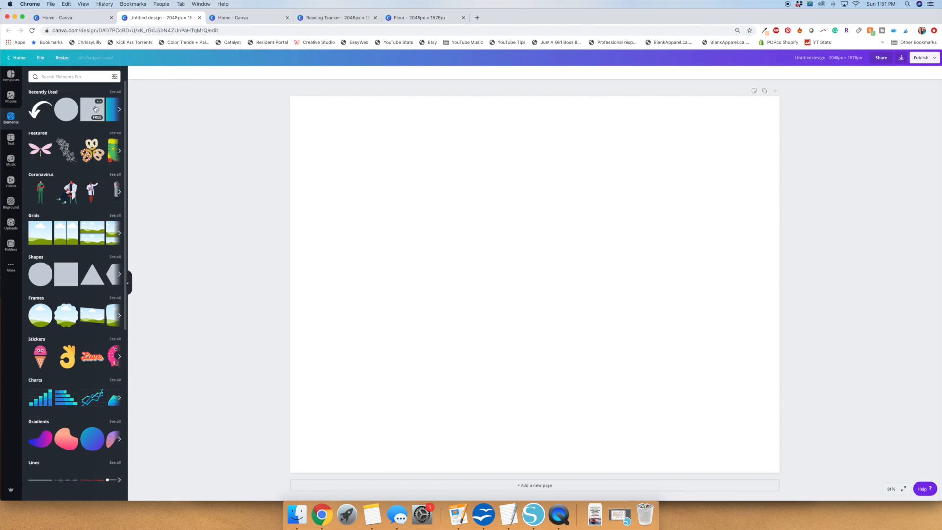
{"action": "left_click", "coordinate": [95, 109]}
{"action": "left_click_drag", "start_coordinate": [497, 244], "coordinate": [357, 162]}
{"action": "left_click_drag", "start_coordinate": [500, 199], "coordinate": [781, 198]}
{"action": "left_click_drag", "start_coordinate": [535, 303], "coordinate": [531, 150]}
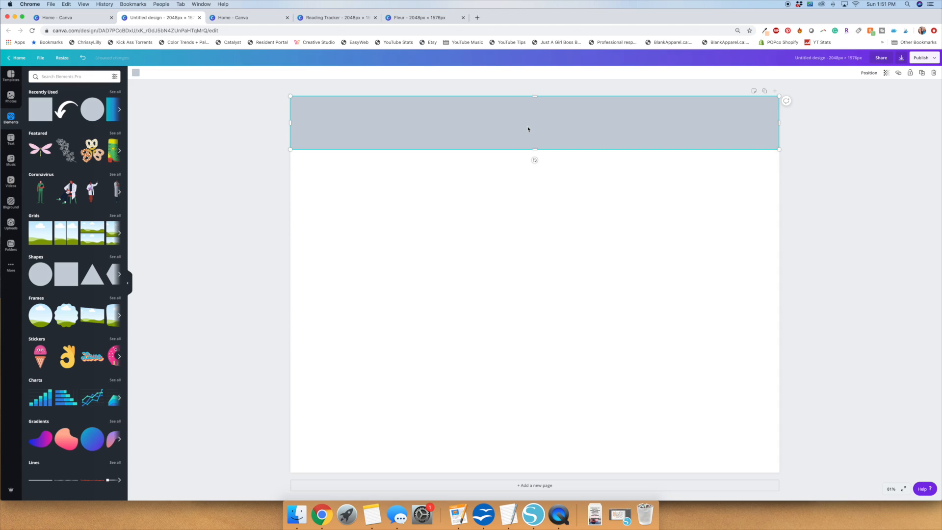
Copy the top banner, allow clipboard access, and align the pasted copy with the page's bottom edge.
{"action": "right_click", "coordinate": [528, 129]}
{"action": "left_click", "coordinate": [538, 135]}
{"action": "right_click", "coordinate": [536, 130]}
{"action": "left_click", "coordinate": [538, 142]}
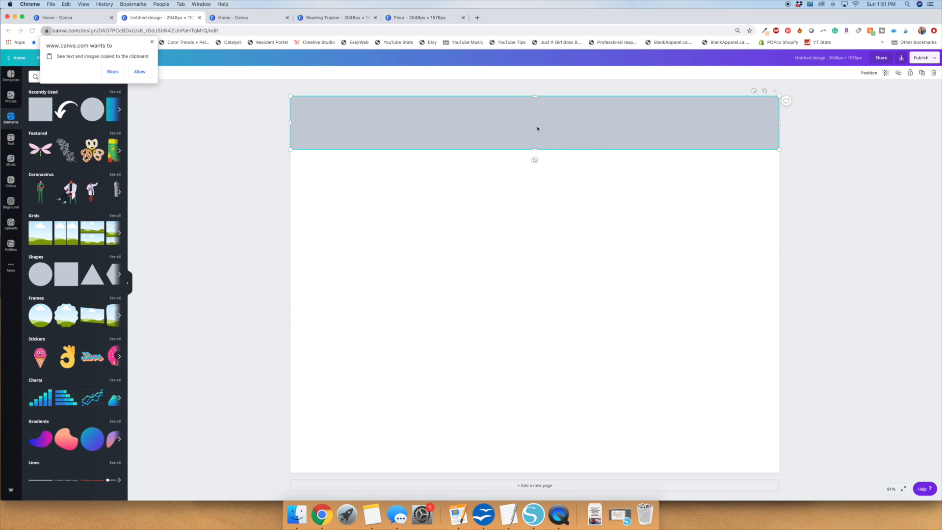
{"action": "left_click", "coordinate": [131, 72]}
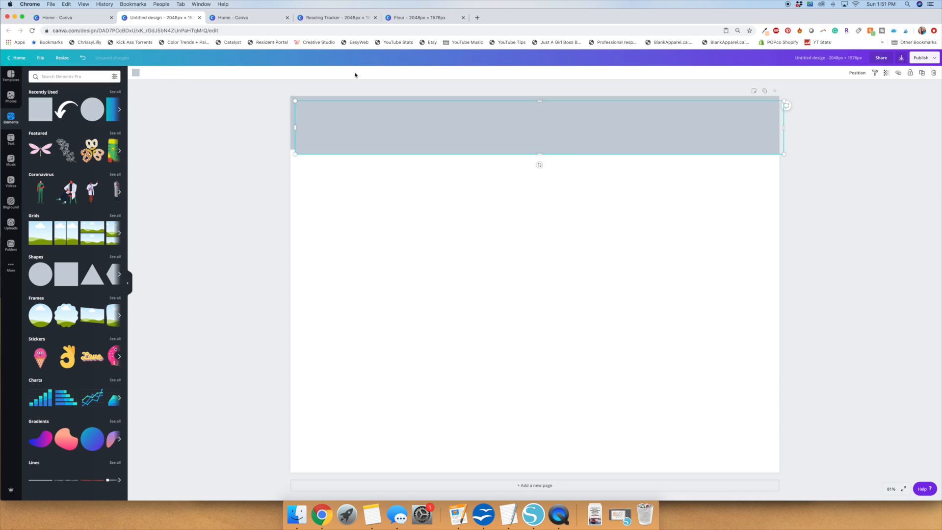
{"action": "left_click_drag", "start_coordinate": [476, 138], "coordinate": [471, 455]}
{"action": "left_click", "coordinate": [226, 134]}
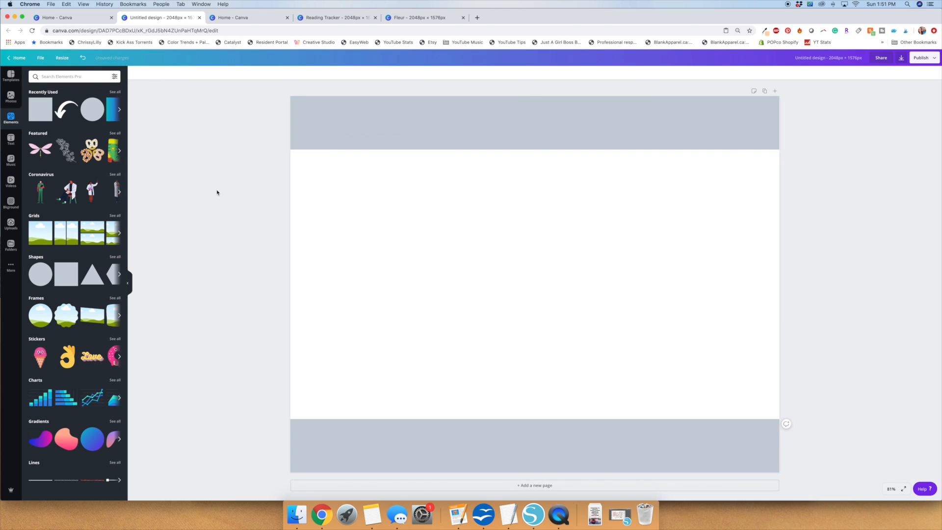
Set the uploaded pink bokeh image as the page background.
{"action": "left_click", "coordinate": [11, 224]}
{"action": "scroll", "coordinate": [48, 287], "scroll_direction": "down", "scroll_amount": 10}
{"action": "scroll", "coordinate": [48, 287], "scroll_direction": "down", "scroll_amount": 15}
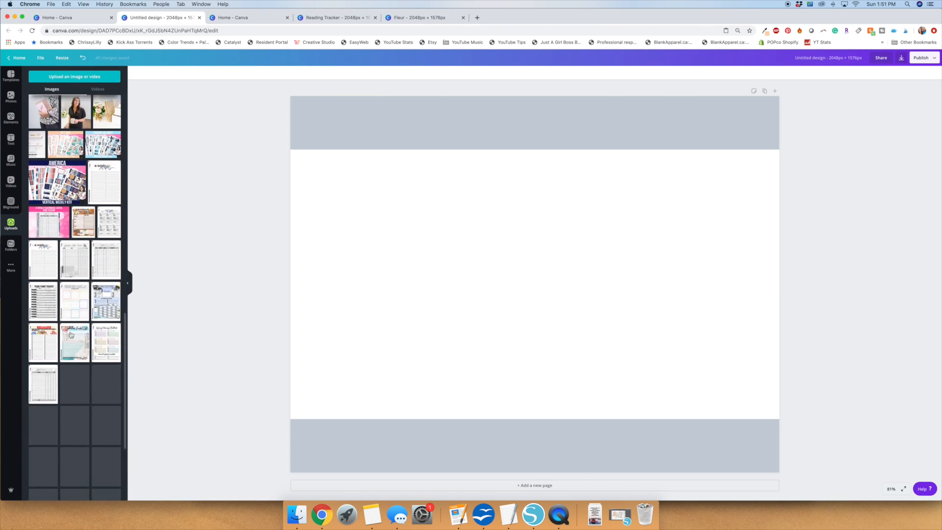
{"action": "scroll", "coordinate": [71, 335], "scroll_direction": "down", "scroll_amount": 10}
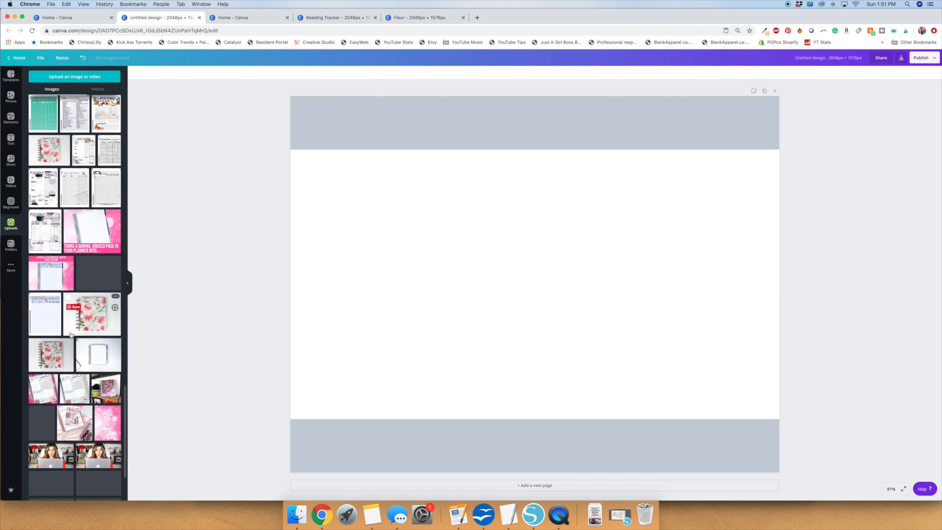
{"action": "scroll", "coordinate": [80, 391], "scroll_direction": "down", "scroll_amount": 1}
{"action": "left_click_drag", "start_coordinate": [107, 254], "coordinate": [296, 313]}
{"action": "left_click", "coordinate": [229, 325]}
Paste a copy of the top banner, align it slightly below the original, and send it backward.
{"action": "left_click", "coordinate": [310, 122]}
{"action": "right_click", "coordinate": [311, 122]}
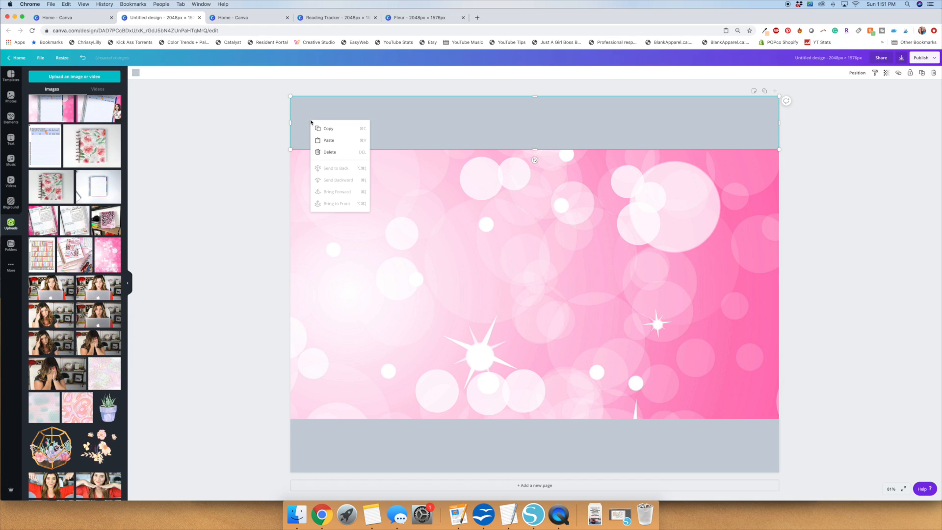
{"action": "left_click", "coordinate": [324, 143]}
{"action": "left_click_drag", "start_coordinate": [323, 143], "coordinate": [319, 143]}
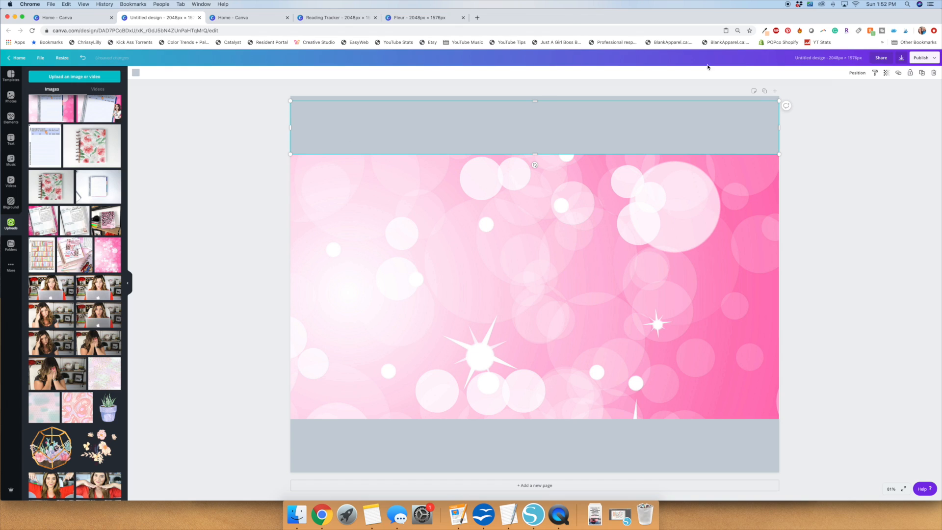
{"action": "left_click", "coordinate": [857, 74]}
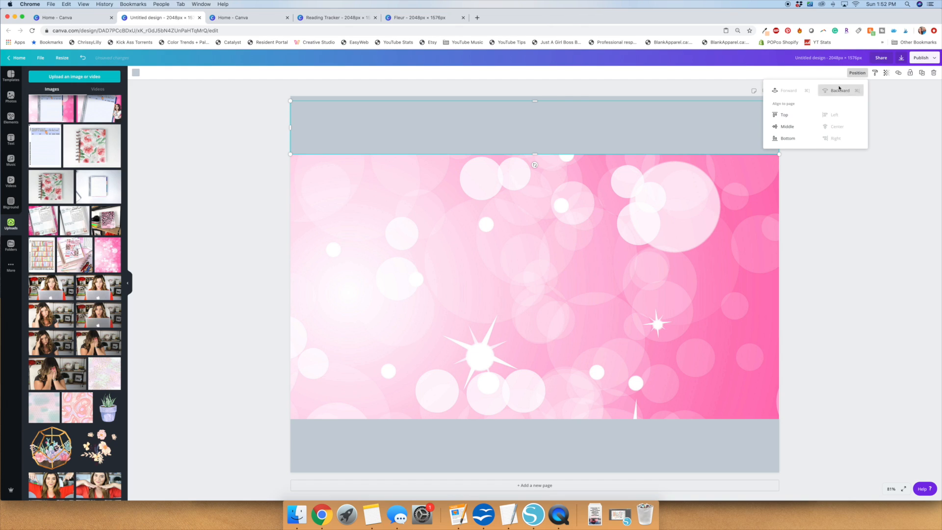
Recolor the banner copy behind the top banner black and set its transparency to 25.
{"action": "left_click", "coordinate": [134, 72]}
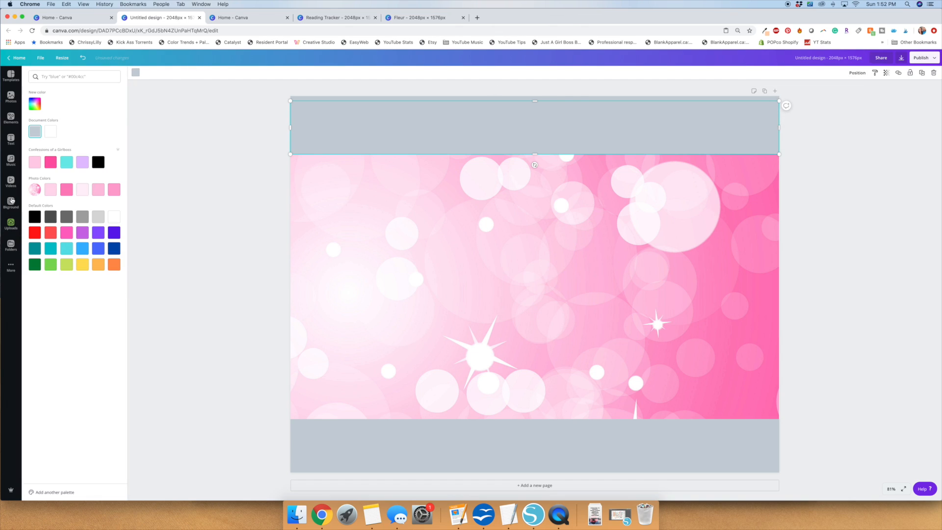
{"action": "left_click", "coordinate": [98, 163]}
{"action": "left_click", "coordinate": [887, 75]}
{"action": "left_click_drag", "start_coordinate": [854, 88], "coordinate": [841, 90]}
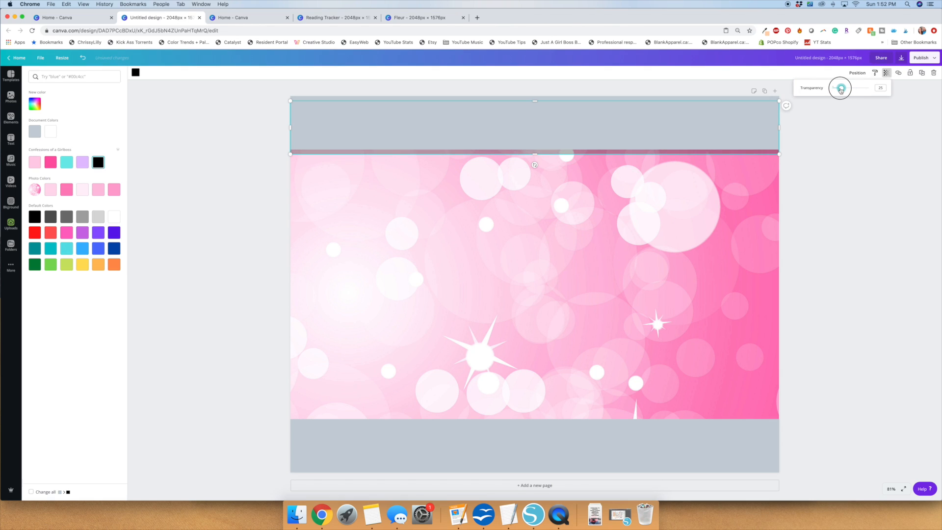
{"action": "left_click", "coordinate": [818, 188]}
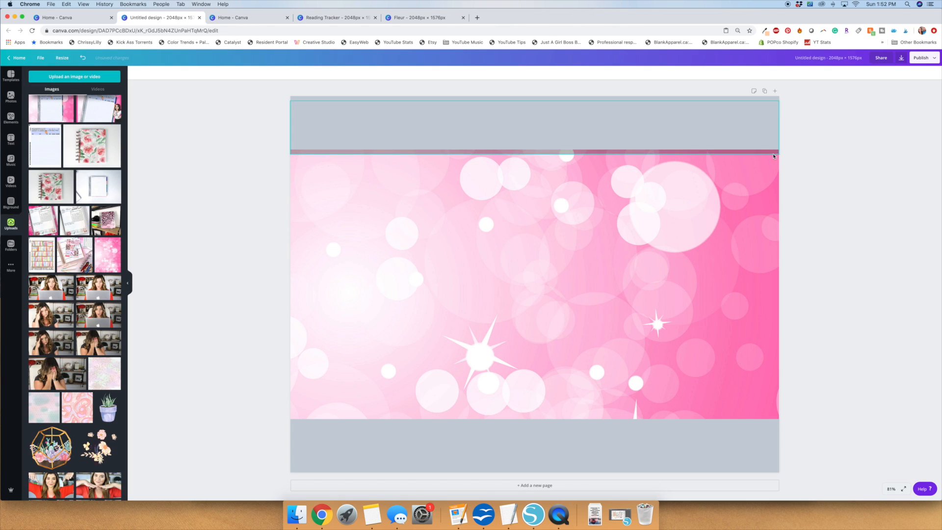
Nudge the translucent black copy upward so only a thin shadow shows beneath the top banner.
{"action": "key", "text": "Up"}
{"action": "key", "text": "Up"}
{"action": "key", "text": "Up"}
{"action": "key", "text": "Up"}
{"action": "key", "text": "Up"}
{"action": "key", "text": "Up"}
{"action": "key", "text": "Up"}
{"action": "key", "text": "Up"}
{"action": "key", "text": "Up"}
{"action": "key", "text": "Up"}
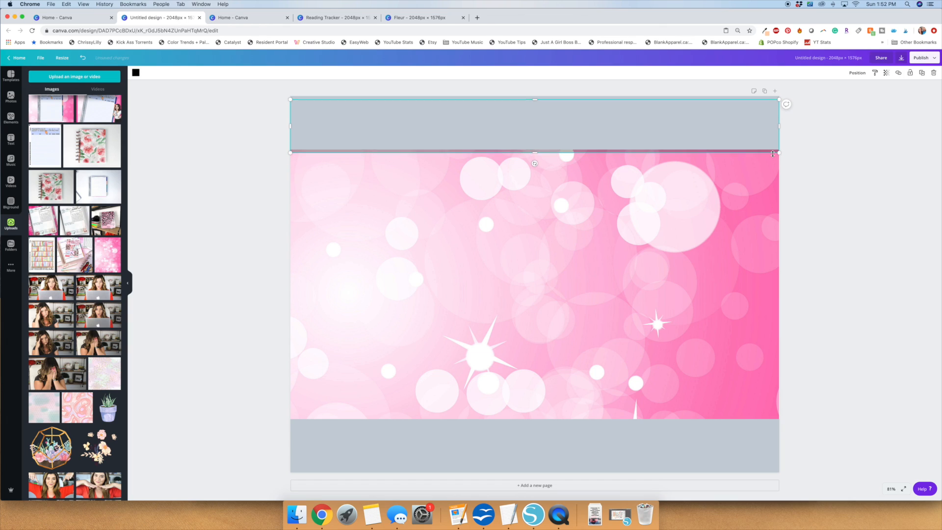
{"action": "left_click", "coordinate": [837, 212]}
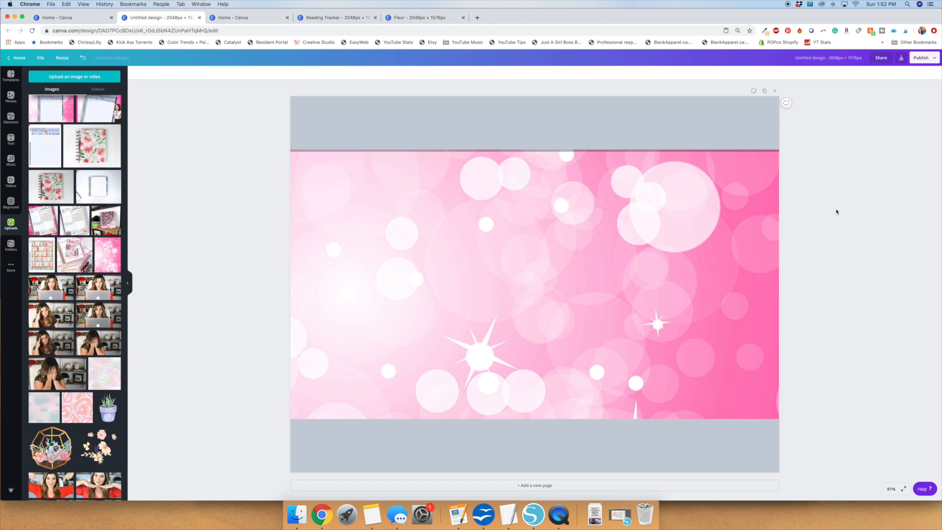
Place a black copy of the bottom banner behind it, offset slightly upward as a shadow.
{"action": "left_click", "coordinate": [454, 436]}
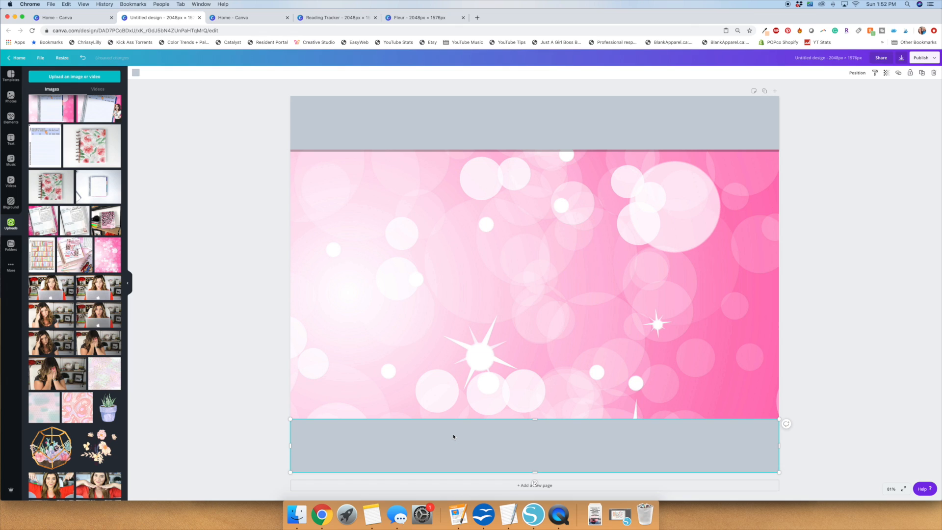
{"action": "left_click_drag", "start_coordinate": [454, 436], "coordinate": [447, 430]}
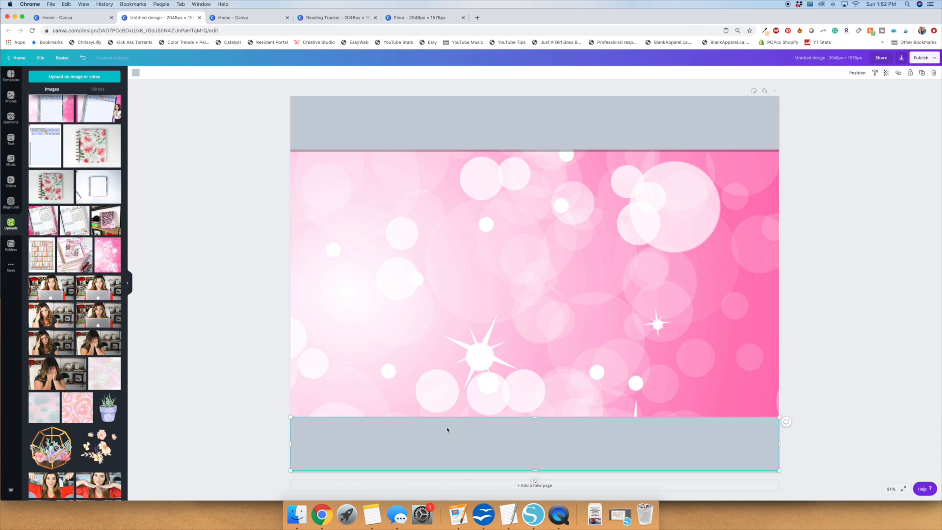
{"action": "left_click", "coordinate": [135, 72]}
{"action": "left_click", "coordinate": [33, 132]}
{"action": "key", "text": "Escape"}
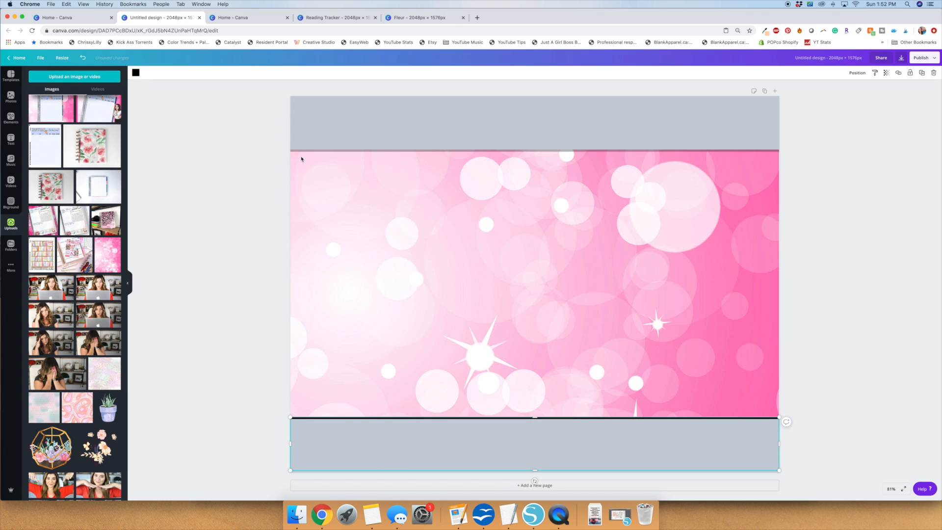
Set the transparency of the black copy behind the bottom banner to 25, like the top banner's shadow.
{"action": "left_click", "coordinate": [304, 152]}
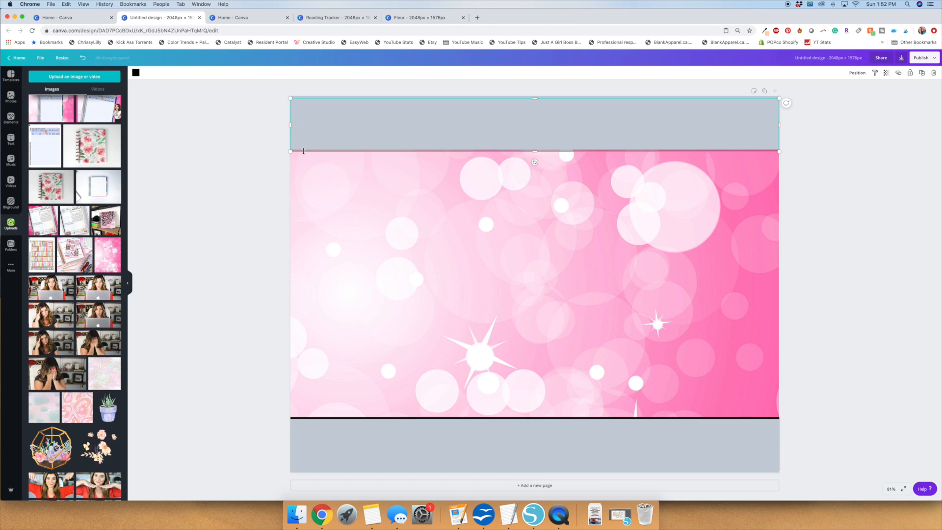
{"action": "left_click", "coordinate": [886, 73]}
{"action": "left_click", "coordinate": [766, 420]}
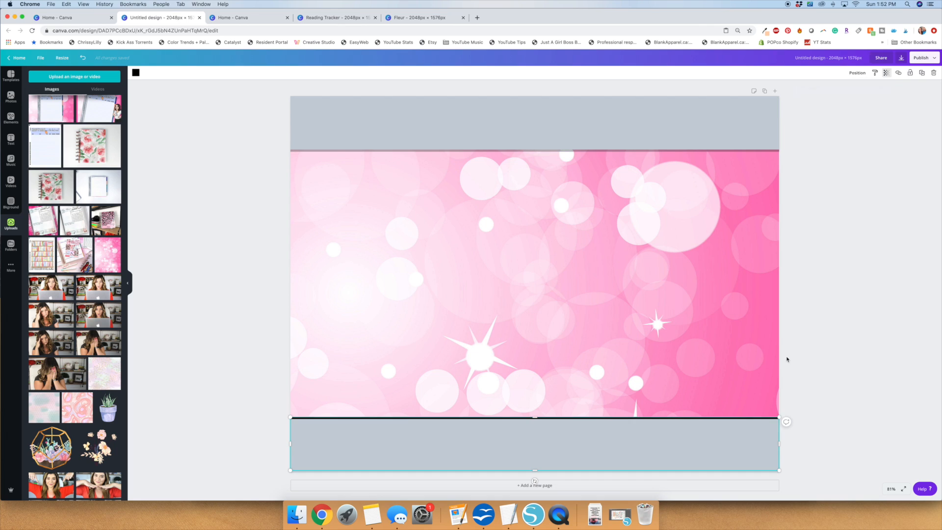
{"action": "left_click", "coordinate": [887, 74]}
{"action": "left_click_drag", "start_coordinate": [868, 88], "coordinate": [842, 87]}
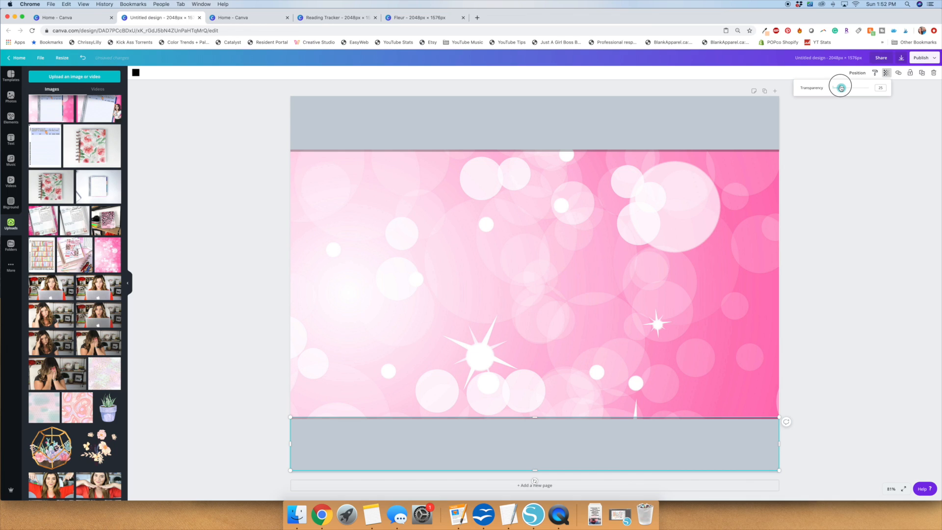
{"action": "left_click", "coordinate": [859, 260]}
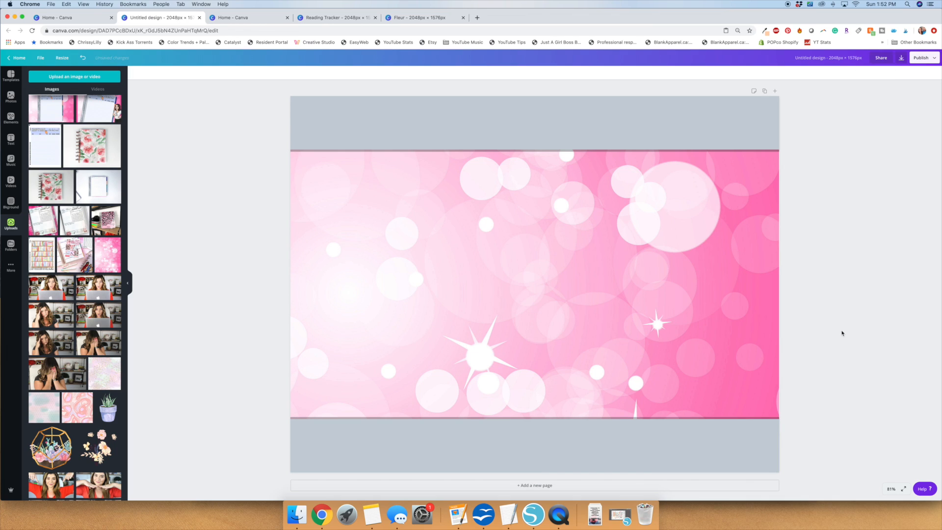
Try pink shades on the top banner and recolor it with the palest pink from the photo colors.
{"action": "left_click", "coordinate": [481, 147]}
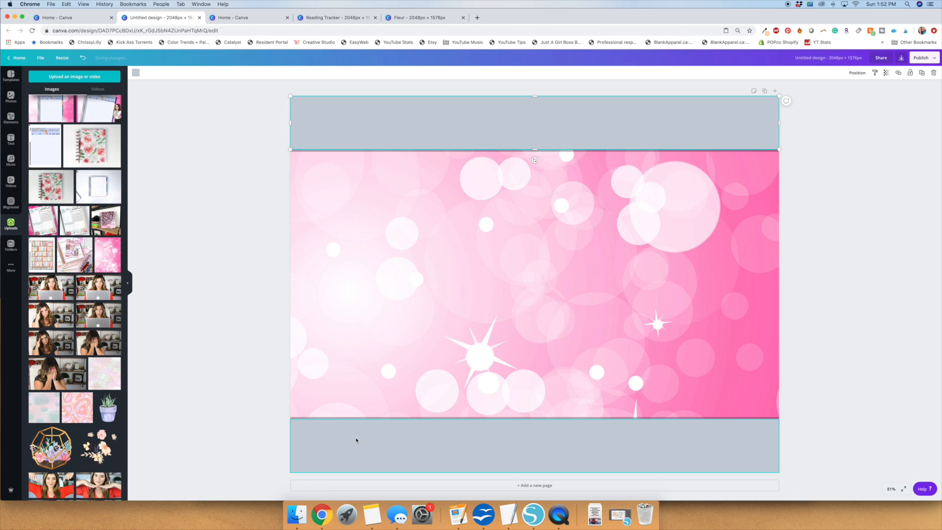
{"action": "left_click", "coordinate": [135, 73]}
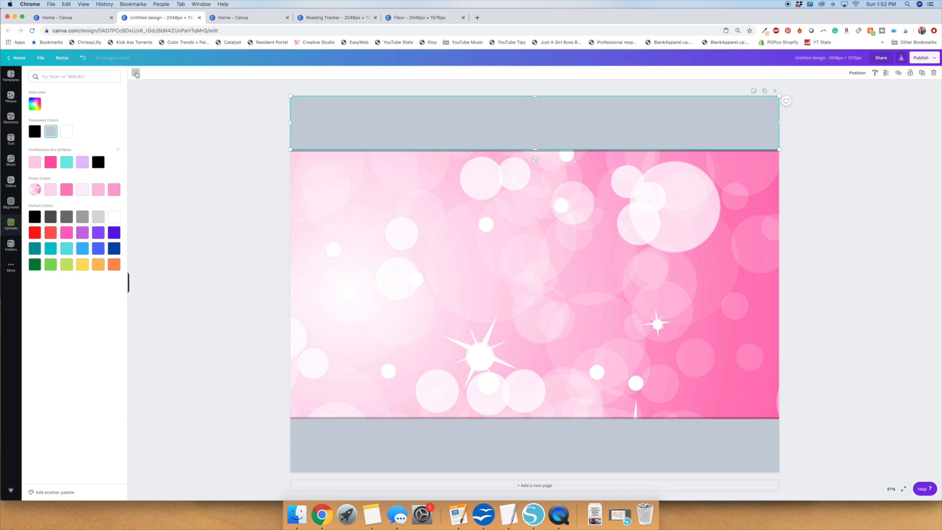
{"action": "left_click", "coordinate": [51, 163]}
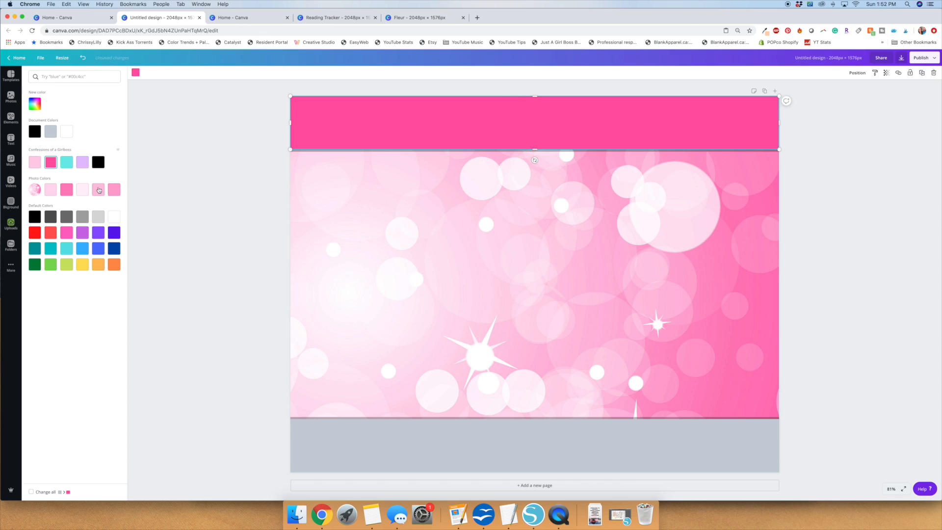
{"action": "left_click", "coordinate": [69, 191]}
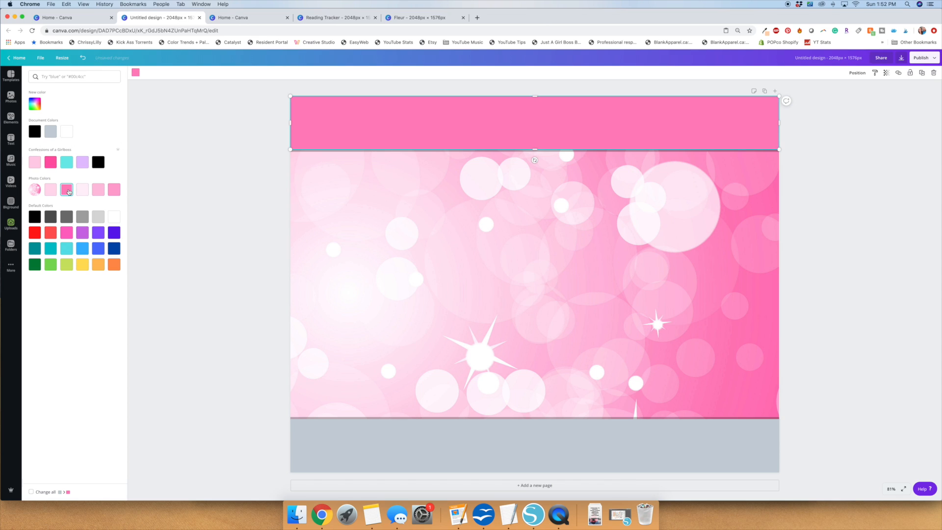
{"action": "left_click", "coordinate": [82, 190]}
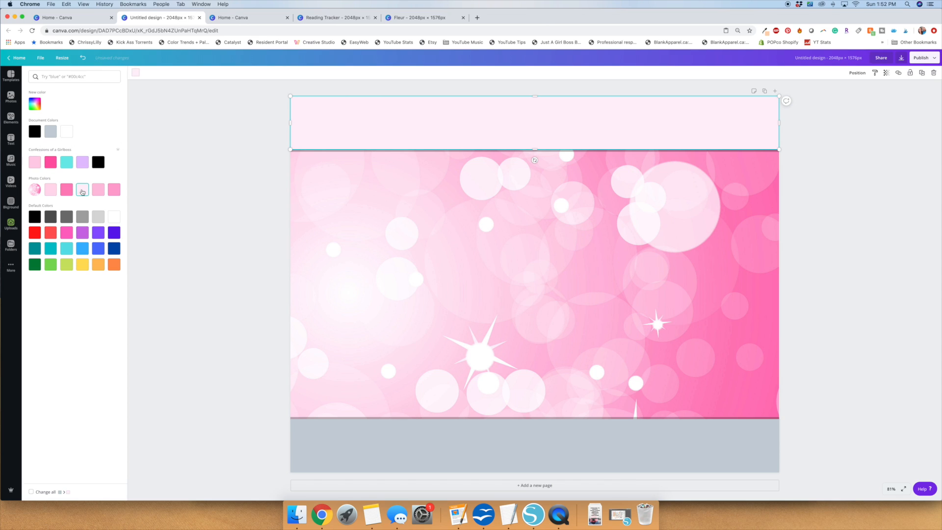
Recolor the bottom banner the same palest pink photo color as the top banner.
{"action": "left_click", "coordinate": [375, 436]}
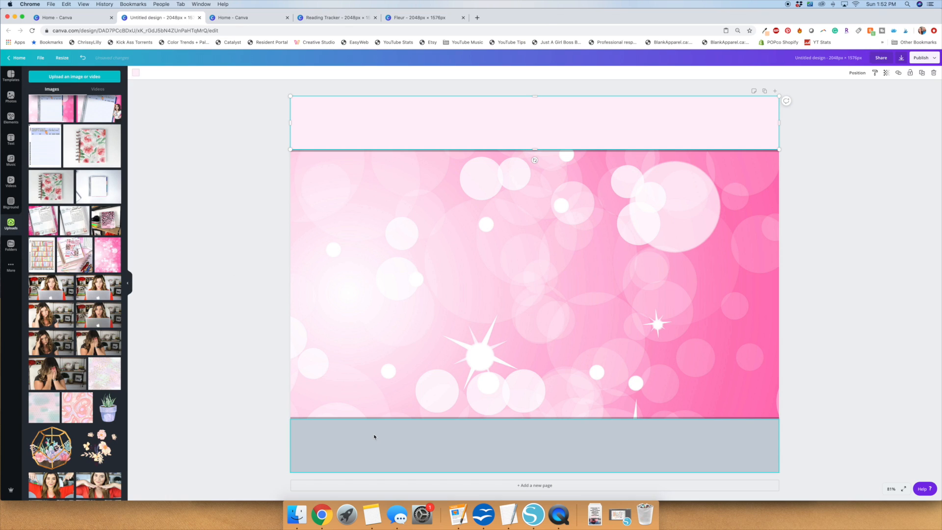
{"action": "left_click", "coordinate": [136, 74]}
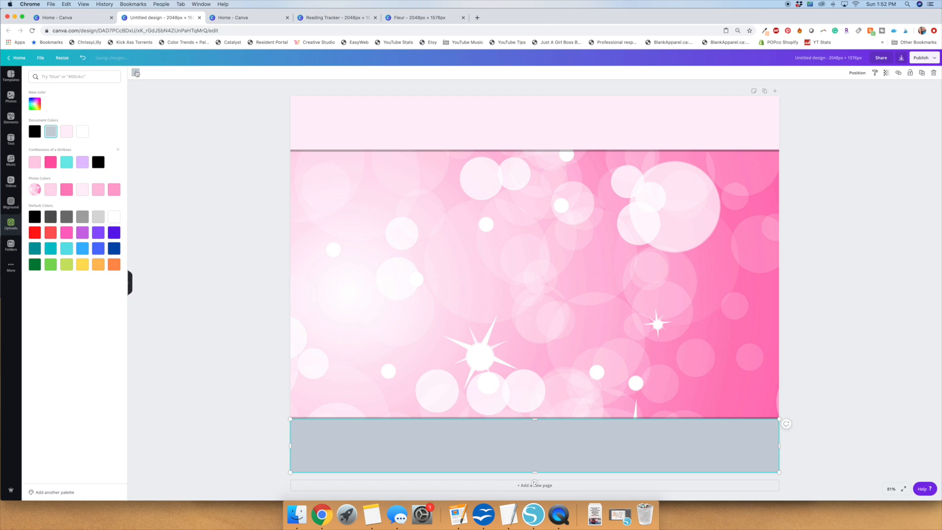
{"action": "left_click", "coordinate": [82, 191]}
{"action": "left_click", "coordinate": [219, 252]}
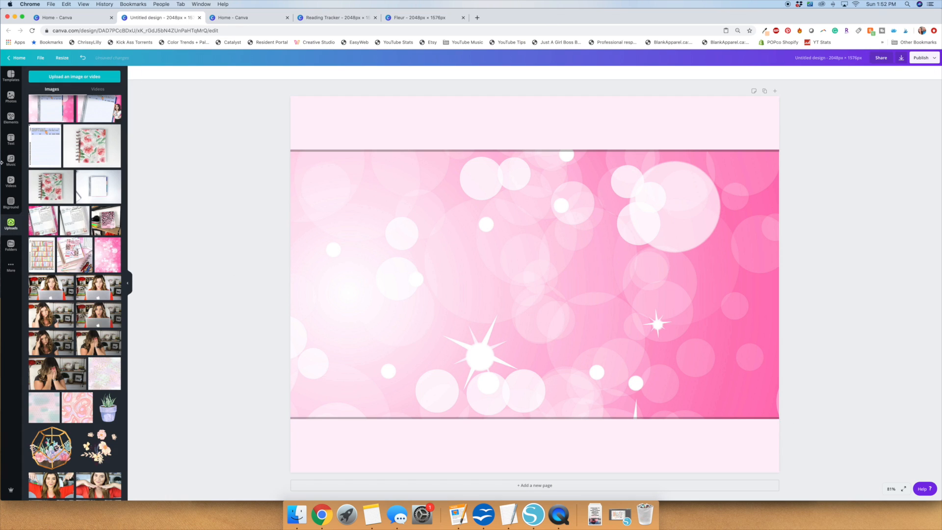
Add a heading reading "YOUR ETSY LISTING" and place it on the top banner.
{"action": "left_click", "coordinate": [6, 141]}
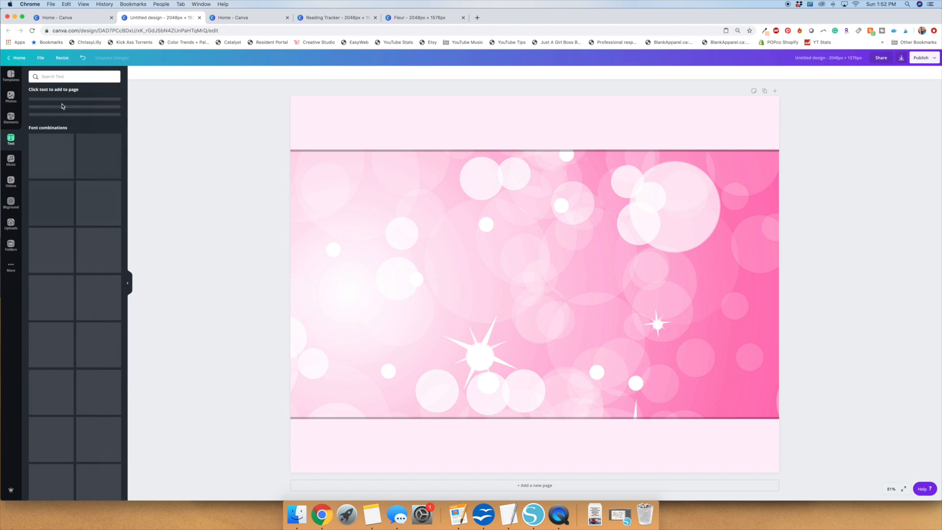
{"action": "left_click", "coordinate": [63, 106]}
{"action": "type", "text": "YOUR ETSY LISTING"}
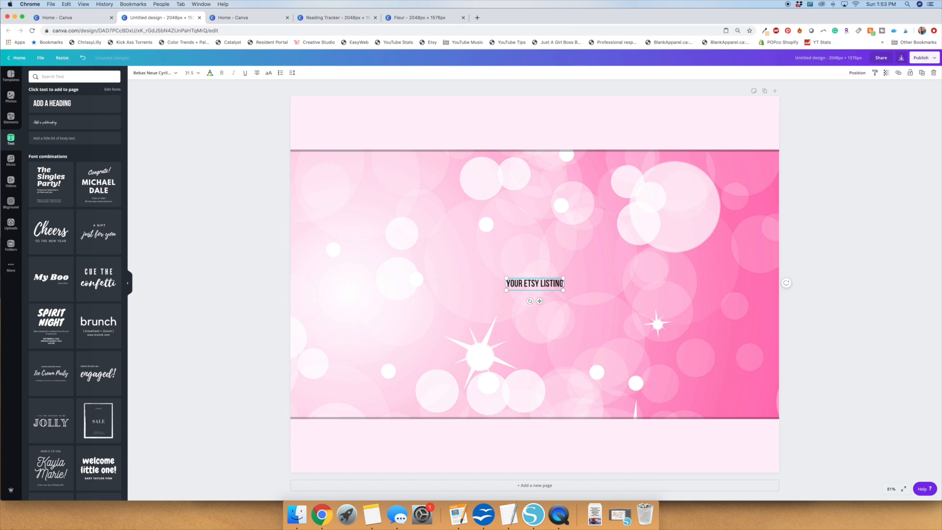
{"action": "left_click_drag", "start_coordinate": [532, 283], "coordinate": [534, 128]}
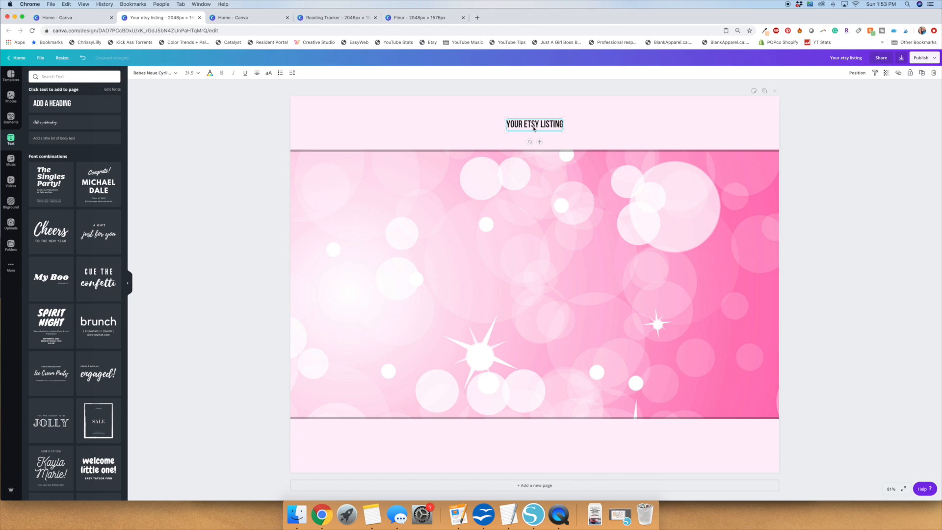
Set the heading's font size to 144 and reposition it centered within the top banner.
{"action": "left_click", "coordinate": [197, 72]}
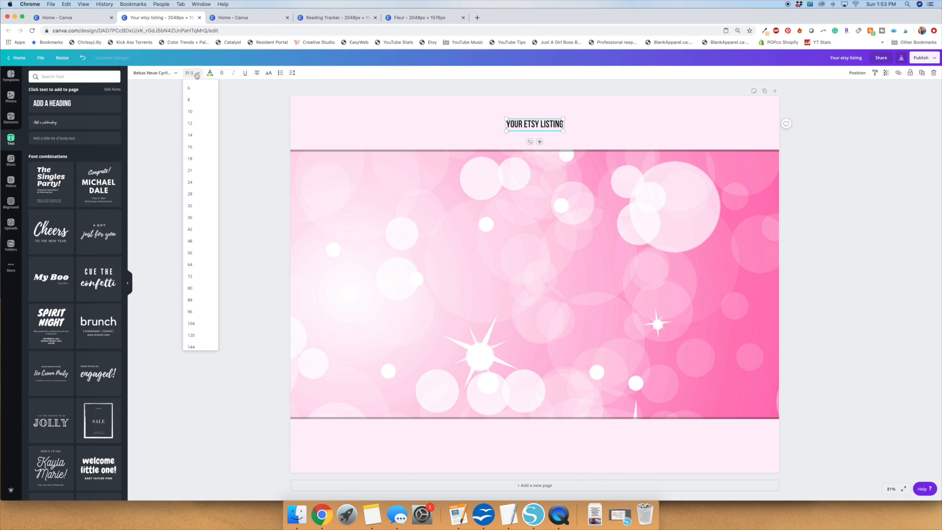
{"action": "left_click", "coordinate": [200, 328]}
{"action": "left_click", "coordinate": [189, 73]}
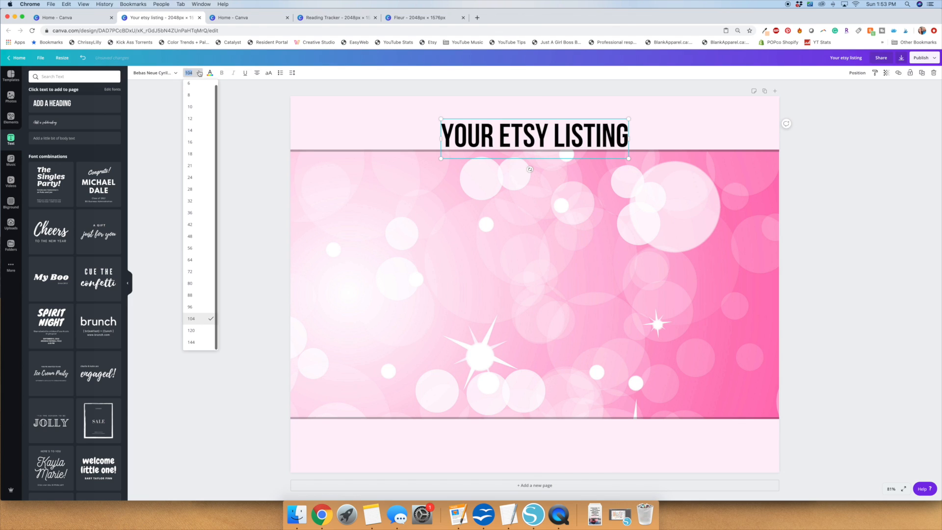
{"action": "left_click", "coordinate": [199, 343]}
{"action": "left_click", "coordinate": [225, 259]}
{"action": "left_click_drag", "start_coordinate": [507, 146], "coordinate": [509, 124]}
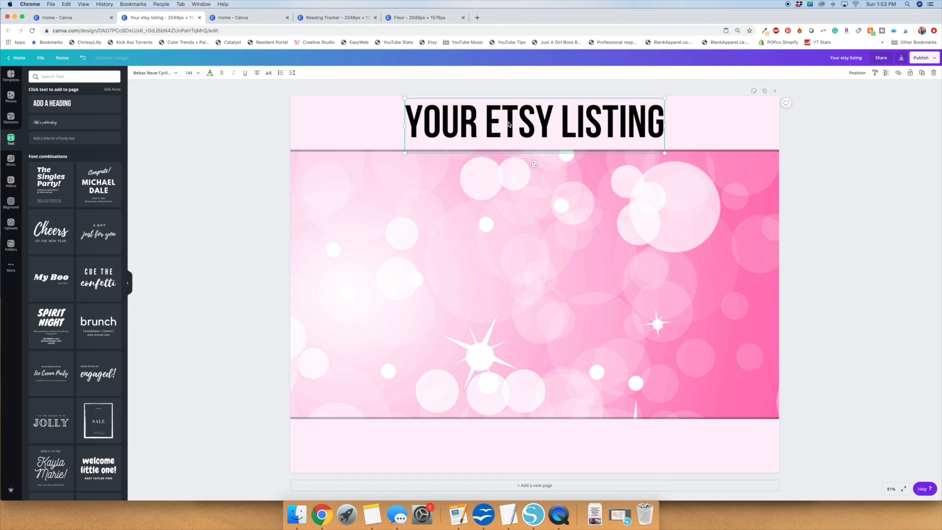
Place a copy of the heading on the bottom banner and align it to the page center.
{"action": "right_click", "coordinate": [426, 125]}
{"action": "left_click", "coordinate": [425, 118]}
{"action": "right_click", "coordinate": [425, 117]}
{"action": "left_click", "coordinate": [439, 138]}
{"action": "left_click", "coordinate": [451, 136]}
{"action": "left_click_drag", "start_coordinate": [451, 136], "coordinate": [466, 455]}
{"action": "left_click", "coordinate": [857, 72]}
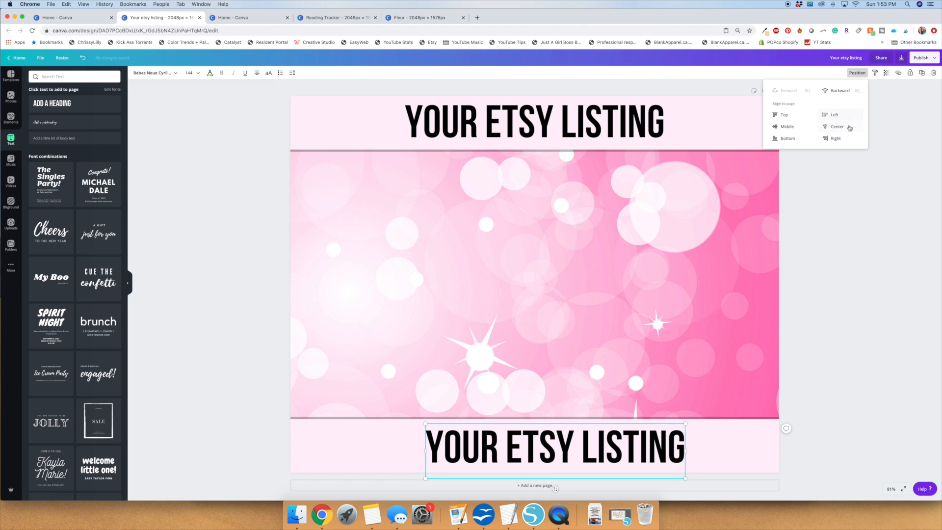
{"action": "left_click", "coordinate": [848, 127]}
{"action": "left_click", "coordinate": [853, 344]}
Replace the text on the bottom banner with "MORE DETAILS HERE".
{"action": "left_click", "coordinate": [569, 449]}
{"action": "key", "text": "super+a"}
{"action": "type", "text": "MORE DETAILS HERE"}
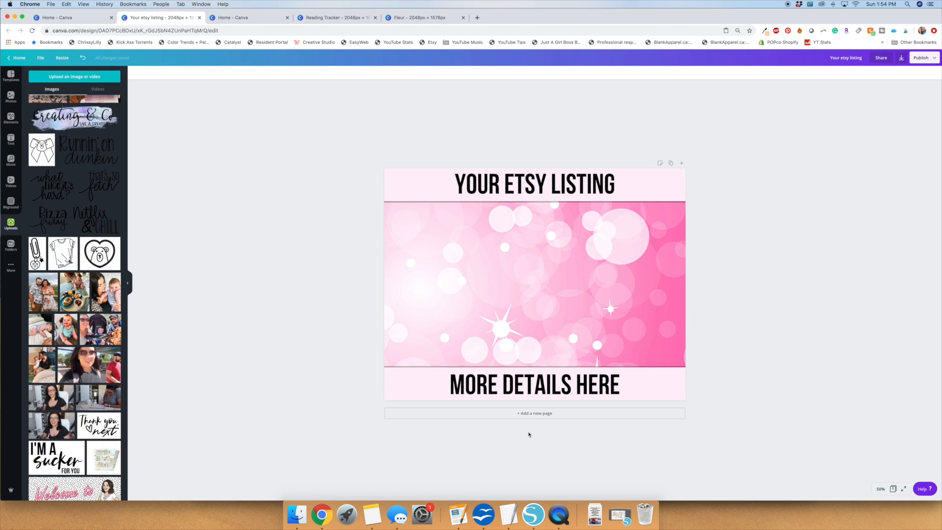
Add nine more pages with the pink background, giving the design ten pages.
{"action": "left_click", "coordinate": [526, 415]}
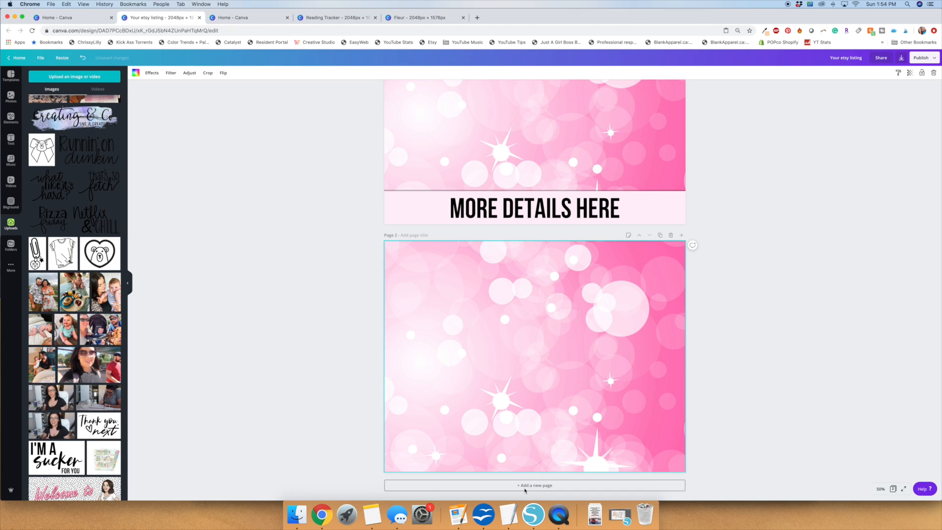
{"action": "left_click", "coordinate": [525, 487]}
{"action": "left_click", "coordinate": [526, 487]}
{"action": "left_click", "coordinate": [525, 486]}
{"action": "left_click", "coordinate": [525, 487]}
{"action": "left_click", "coordinate": [525, 487]}
{"action": "left_click", "coordinate": [526, 487]}
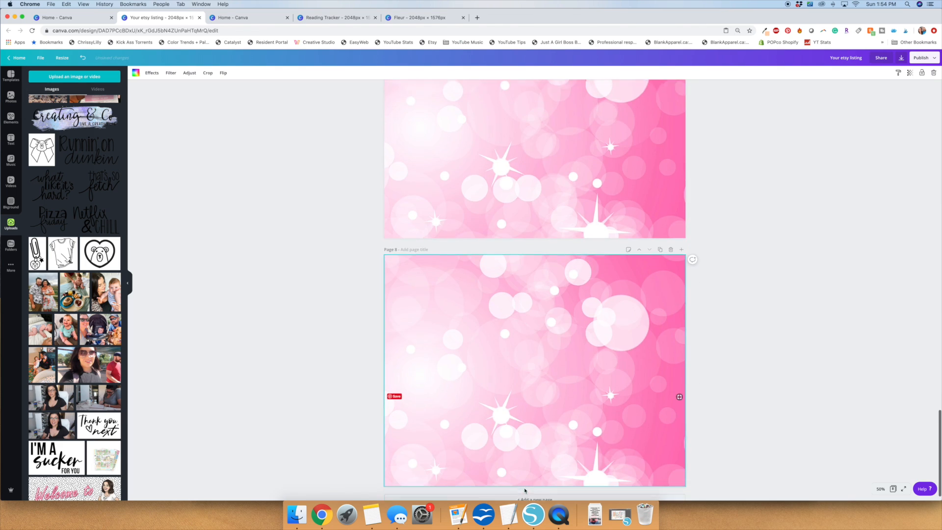
{"action": "left_click", "coordinate": [525, 487]}
{"action": "left_click", "coordinate": [525, 487]}
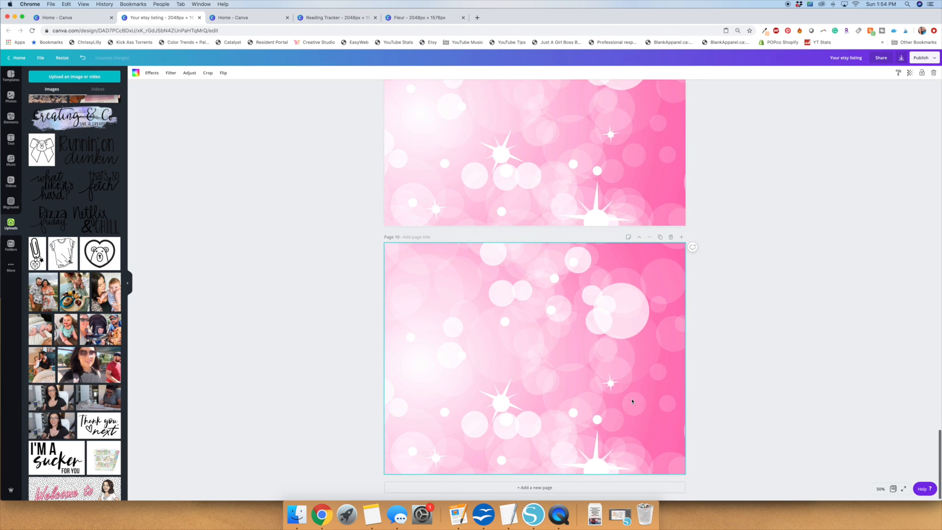
Select both banners, their shadows and both headings on page 1 and group them.
{"action": "scroll", "coordinate": [671, 358], "scroll_direction": "up", "scroll_amount": 10}
{"action": "scroll", "coordinate": [671, 358], "scroll_direction": "up", "scroll_amount": 15}
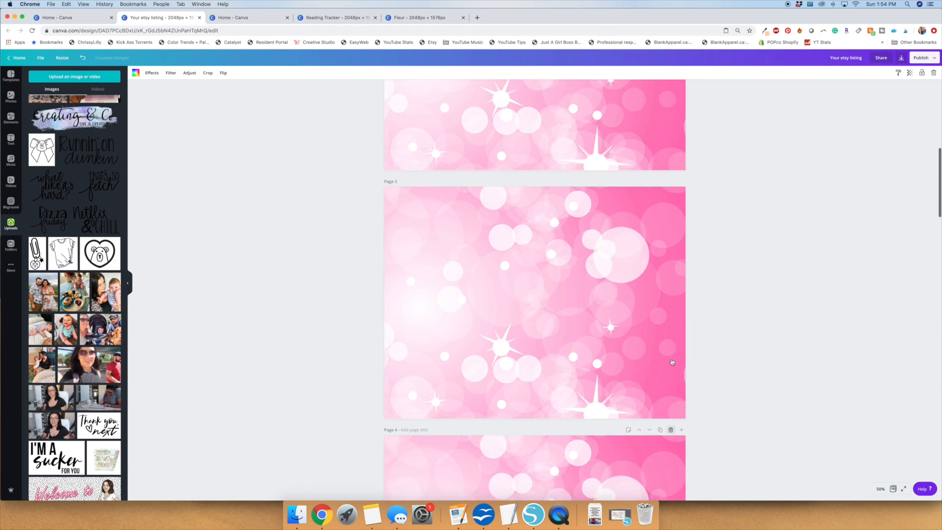
{"action": "left_click", "coordinate": [374, 124]}
{"action": "left_click_drag", "start_coordinate": [368, 116], "coordinate": [593, 308]}
{"action": "left_click", "coordinate": [834, 72]}
Copy the banner group and place copies over the background-only pages, starting with page 2.
{"action": "key", "text": "super+c"}
{"action": "key", "text": "super+v"}
{"action": "left_click_drag", "start_coordinate": [502, 141], "coordinate": [491, 366]}
{"action": "scroll", "coordinate": [544, 389], "scroll_direction": "down", "scroll_amount": 4}
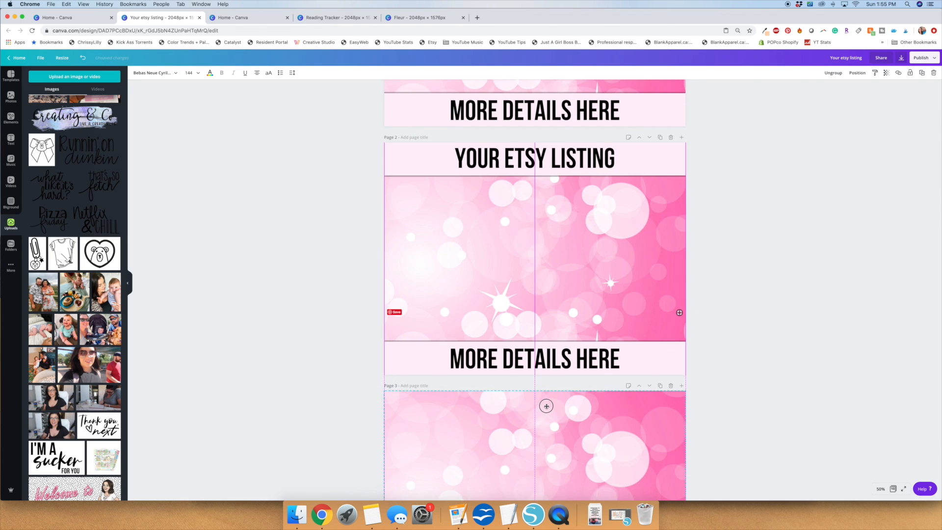
{"action": "scroll", "coordinate": [545, 406], "scroll_direction": "down", "scroll_amount": 3}
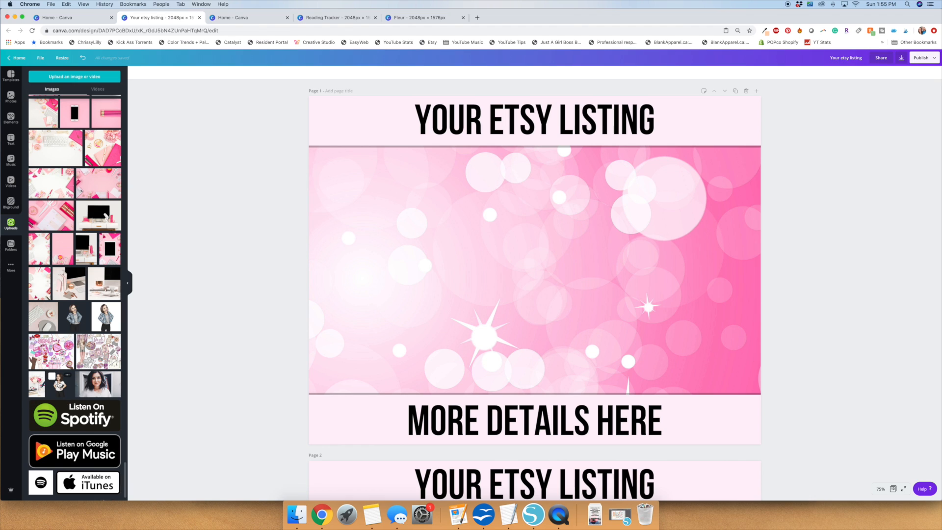
Add the uploaded cartoon woman to page 1 and fit her into the lower-right corner, overlapping the bottom banner.
{"action": "left_click", "coordinate": [60, 383]}
{"action": "left_click_drag", "start_coordinate": [684, 294], "coordinate": [767, 337]}
{"action": "left_click_drag", "start_coordinate": [620, 229], "coordinate": [711, 338]}
{"action": "left_click", "coordinate": [808, 236]}
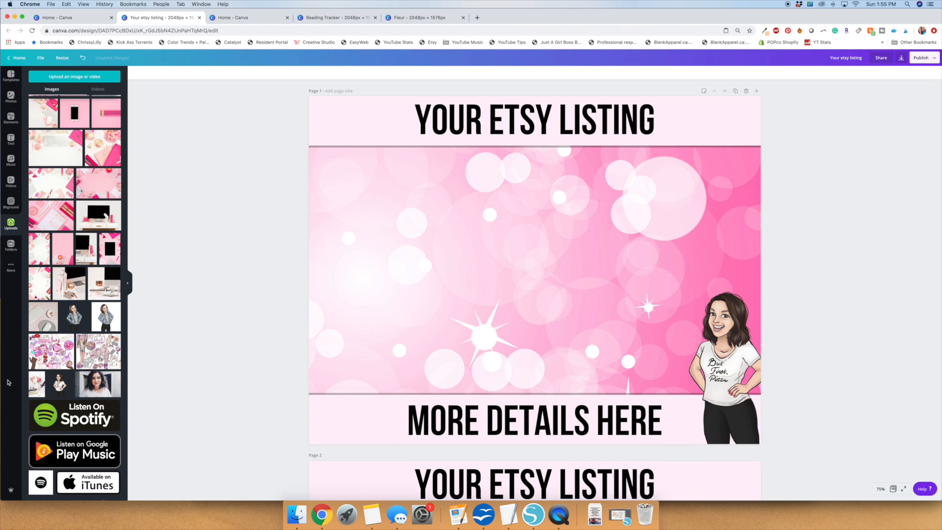
Add a single-cell photo grid to page 1 and resize it to a portrait frame about 912 px wide, left of the cartoon.
{"action": "left_click", "coordinate": [6, 120]}
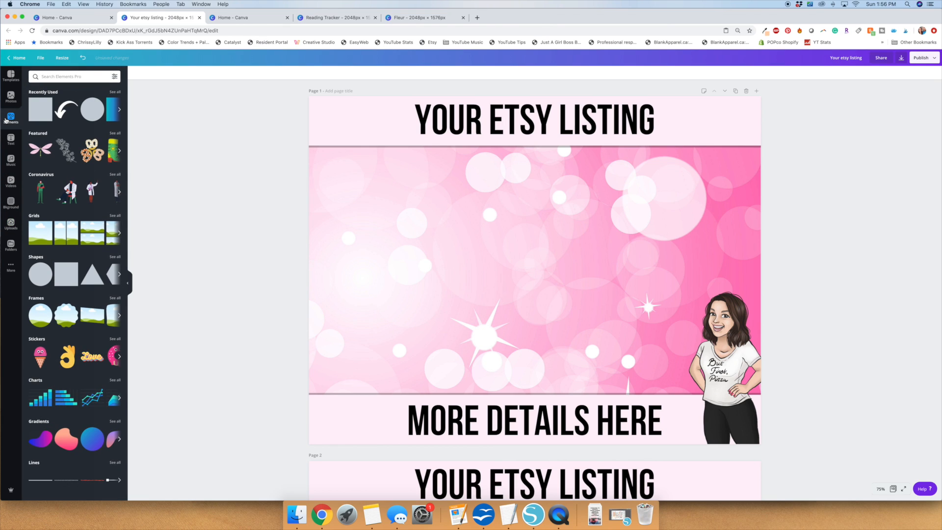
{"action": "left_click_drag", "start_coordinate": [41, 239], "coordinate": [454, 269]}
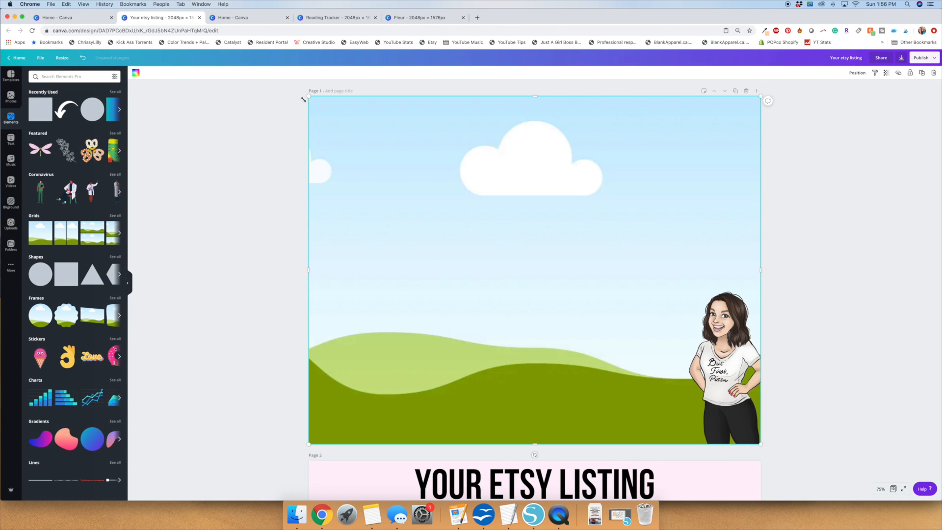
{"action": "left_click_drag", "start_coordinate": [310, 267], "coordinate": [559, 154]}
{"action": "left_click_drag", "start_coordinate": [625, 95], "coordinate": [637, 171]}
{"action": "left_click_drag", "start_coordinate": [764, 299], "coordinate": [696, 300]}
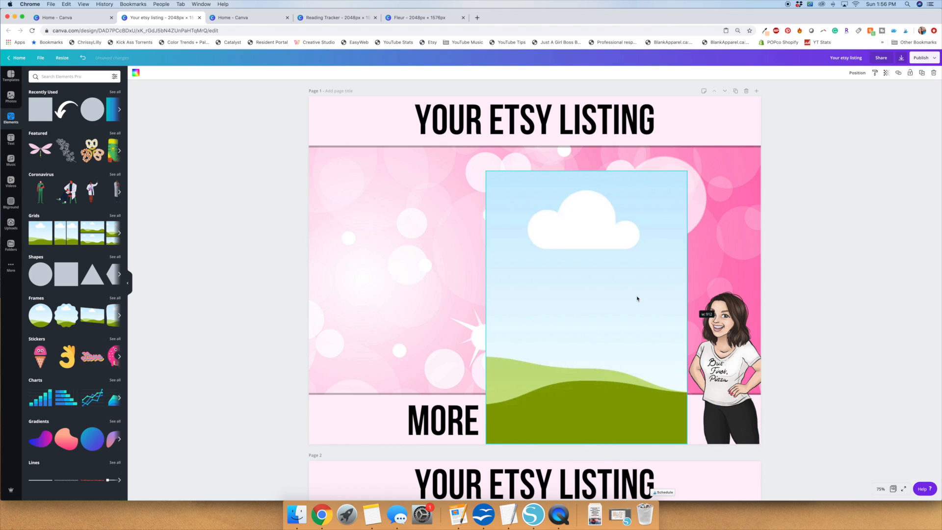
{"action": "left_click_drag", "start_coordinate": [611, 296], "coordinate": [587, 296]}
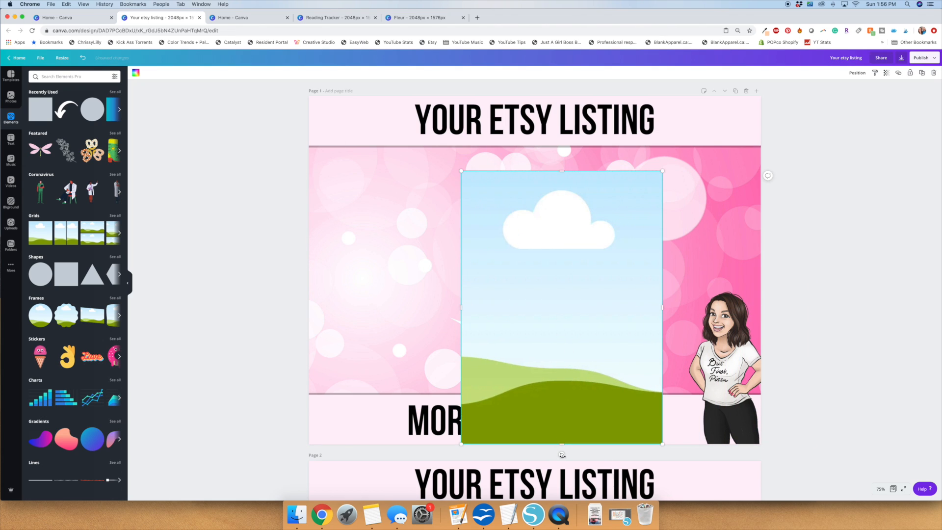
Tilt the photo grid slightly clockwise, shift it toward the cartoon woman and send it behind the banners.
{"action": "left_click_drag", "start_coordinate": [562, 430], "coordinate": [615, 337]}
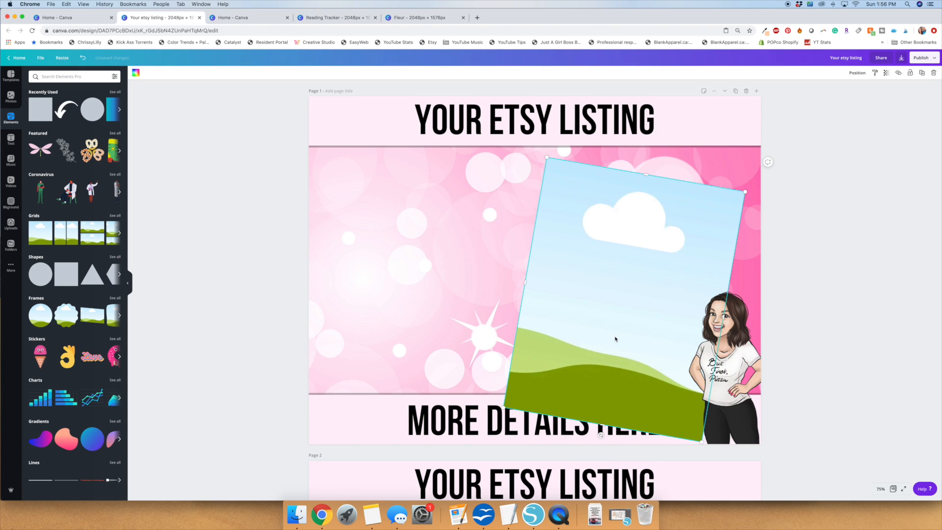
{"action": "left_click", "coordinate": [856, 73]}
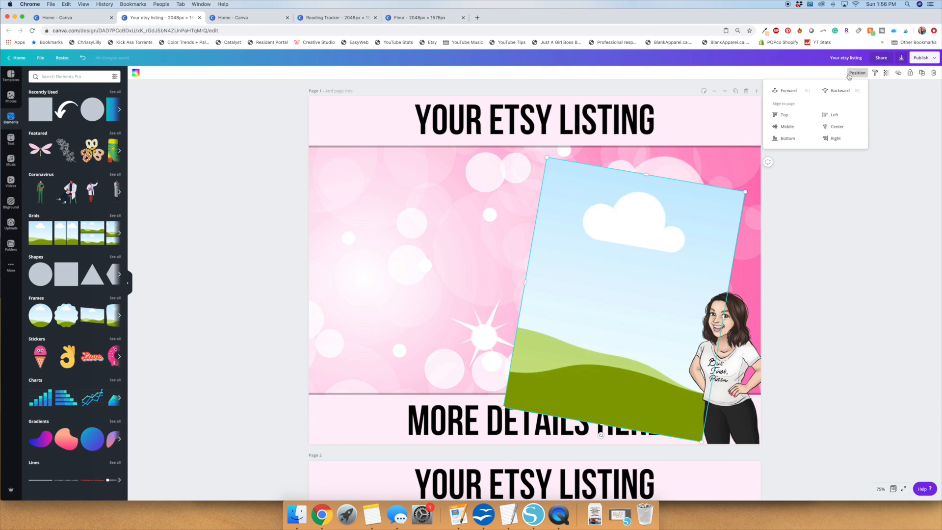
{"action": "left_click", "coordinate": [839, 90]}
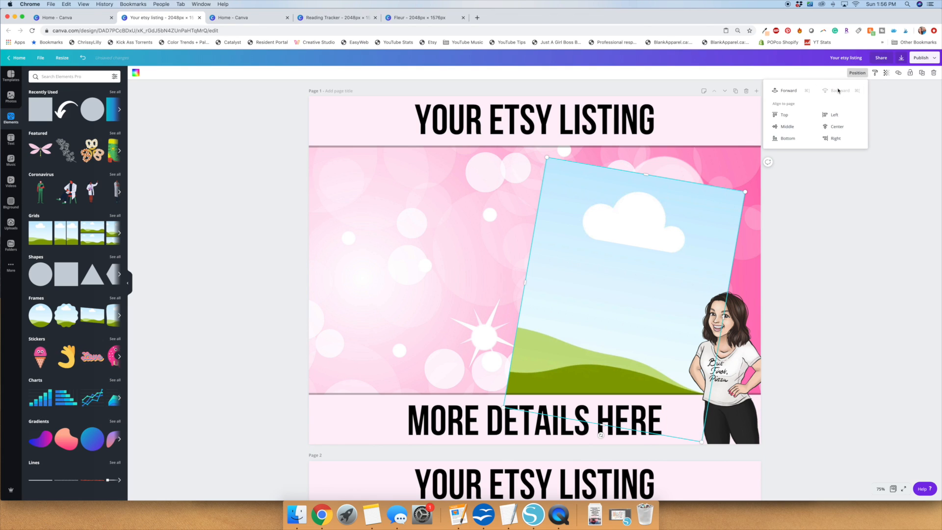
{"action": "left_click", "coordinate": [831, 291]}
{"action": "left_click_drag", "start_coordinate": [682, 252], "coordinate": [633, 277]}
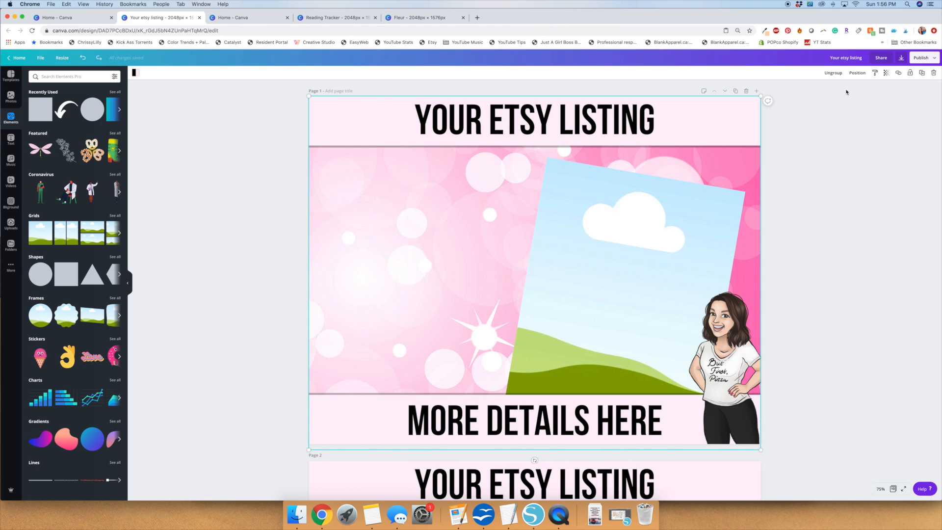
Ungroup the elements on page 1 and fill the tilted photo grid with the uploaded floral sticker sheet.
{"action": "left_click", "coordinate": [834, 73]}
{"action": "left_click", "coordinate": [826, 246]}
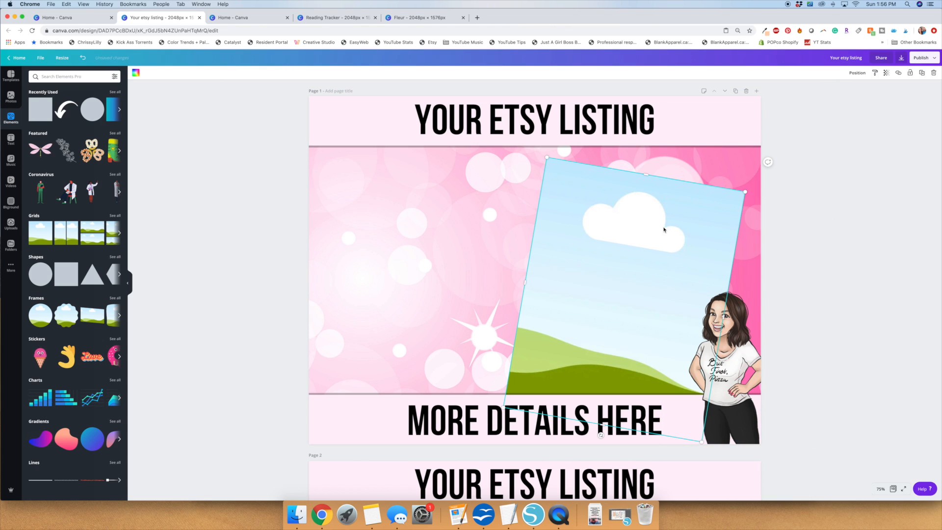
{"action": "left_click", "coordinate": [16, 228]}
{"action": "scroll", "coordinate": [88, 249], "scroll_direction": "down", "scroll_amount": 10}
{"action": "scroll", "coordinate": [88, 249], "scroll_direction": "down", "scroll_amount": 10}
{"action": "scroll", "coordinate": [87, 248], "scroll_direction": "up", "scroll_amount": 1}
{"action": "left_click_drag", "start_coordinate": [82, 200], "coordinate": [653, 275]}
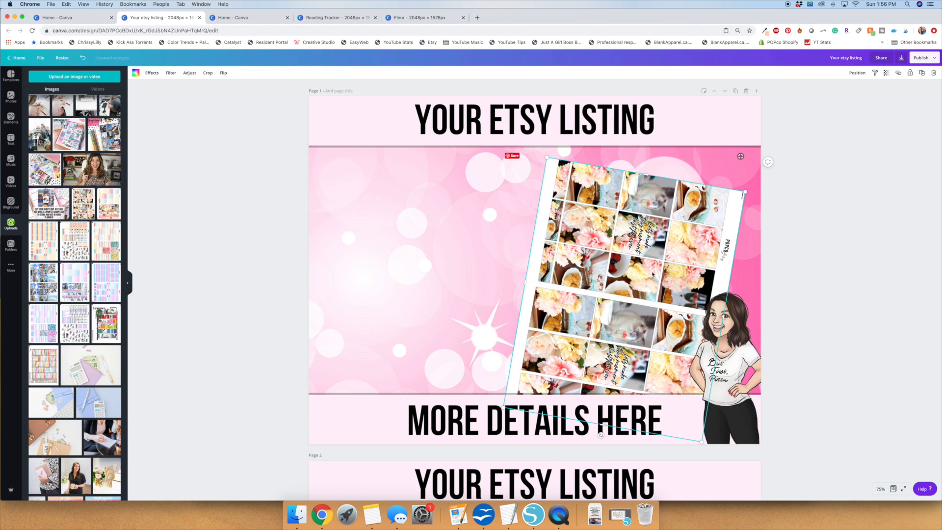
Shift the filled sheet to the page's right edge and place a pasted copy to its left with a smaller clockwise tilt.
{"action": "left_click_drag", "start_coordinate": [647, 172], "coordinate": [624, 143]}
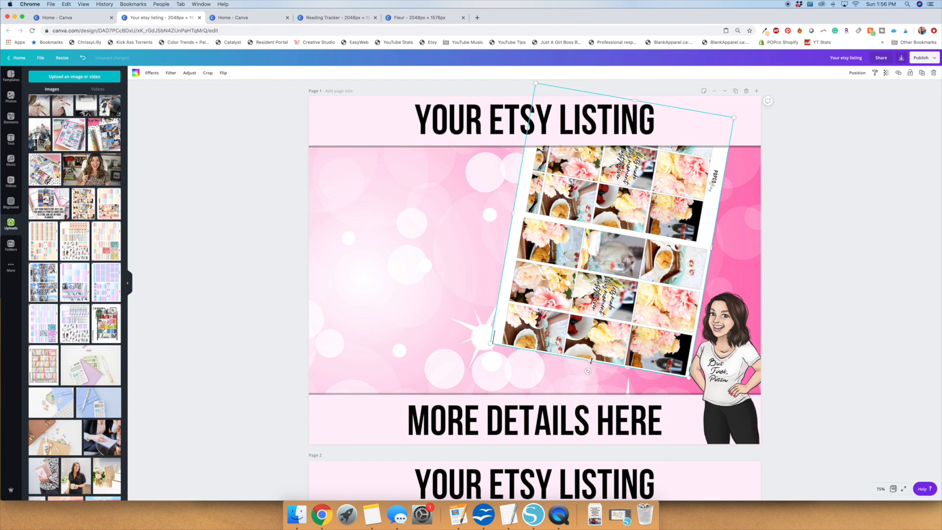
{"action": "left_click_drag", "start_coordinate": [590, 369], "coordinate": [637, 344]}
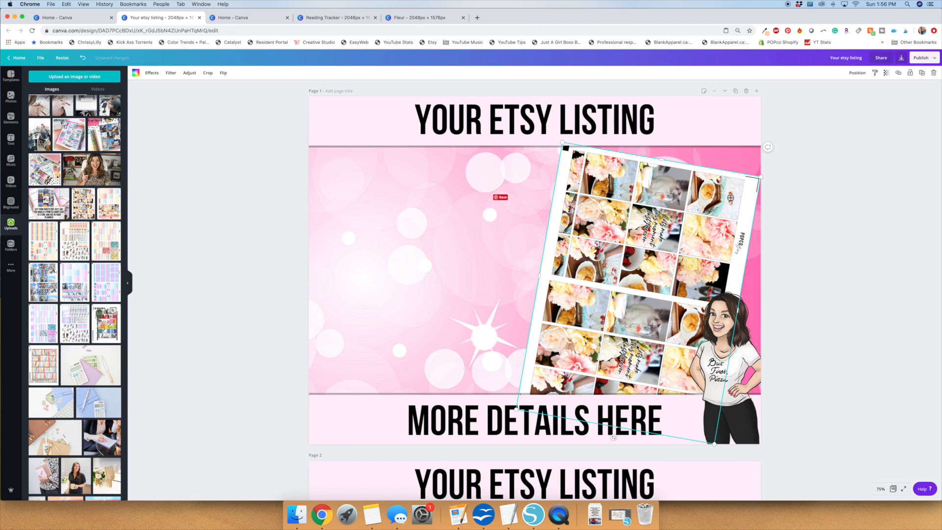
{"action": "key", "text": "super+v"}
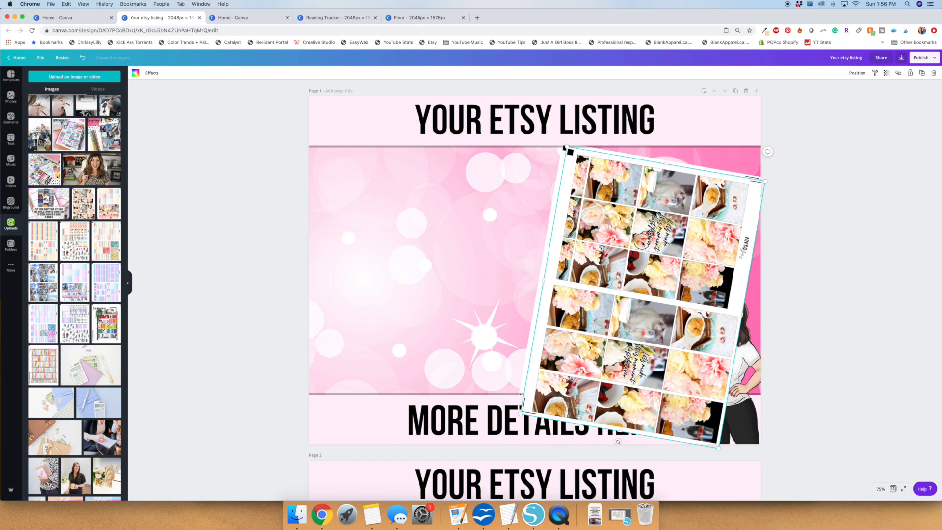
{"action": "left_click_drag", "start_coordinate": [641, 213], "coordinate": [567, 213]}
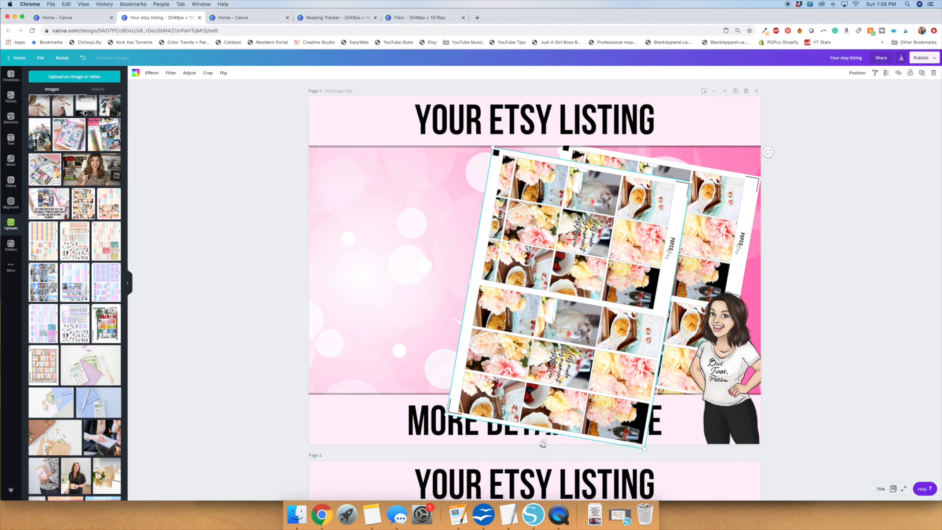
{"action": "left_click_drag", "start_coordinate": [553, 445], "coordinate": [556, 446]}
{"action": "left_click_drag", "start_coordinate": [555, 359], "coordinate": [563, 333]}
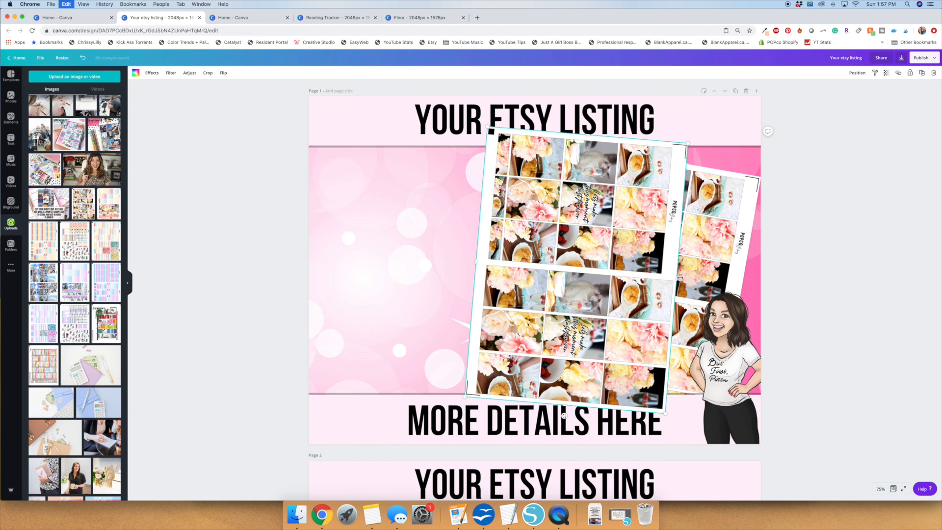
Add three more copies of the sheet, fanning each one farther left with an increasing counter-clockwise tilt.
{"action": "left_click_drag", "start_coordinate": [602, 284], "coordinate": [523, 288]}
{"action": "left_click_drag", "start_coordinate": [485, 421], "coordinate": [509, 420]}
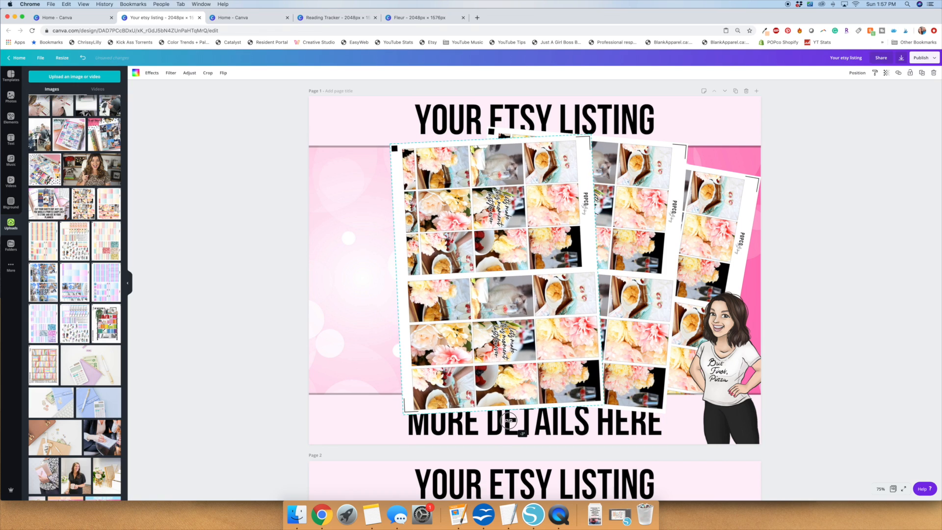
{"action": "left_click_drag", "start_coordinate": [532, 328], "coordinate": [565, 312]}
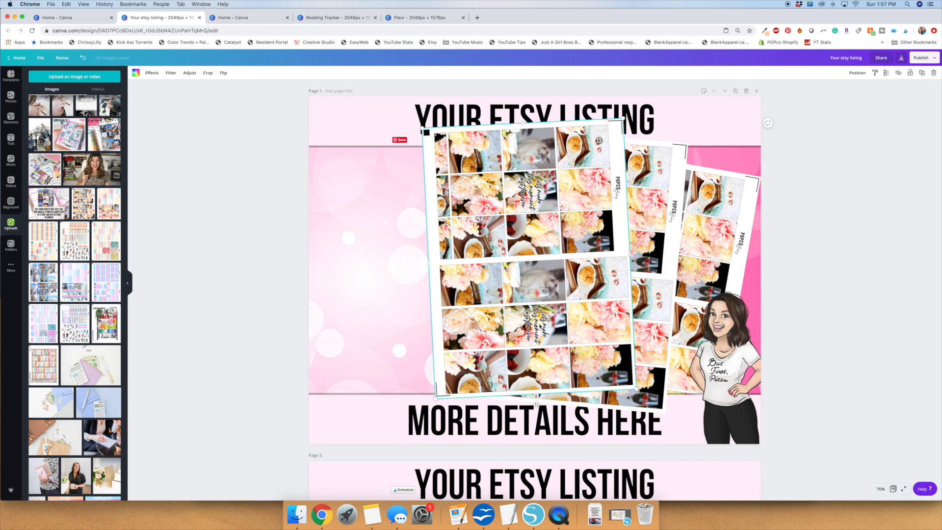
{"action": "left_click_drag", "start_coordinate": [559, 208], "coordinate": [564, 212]}
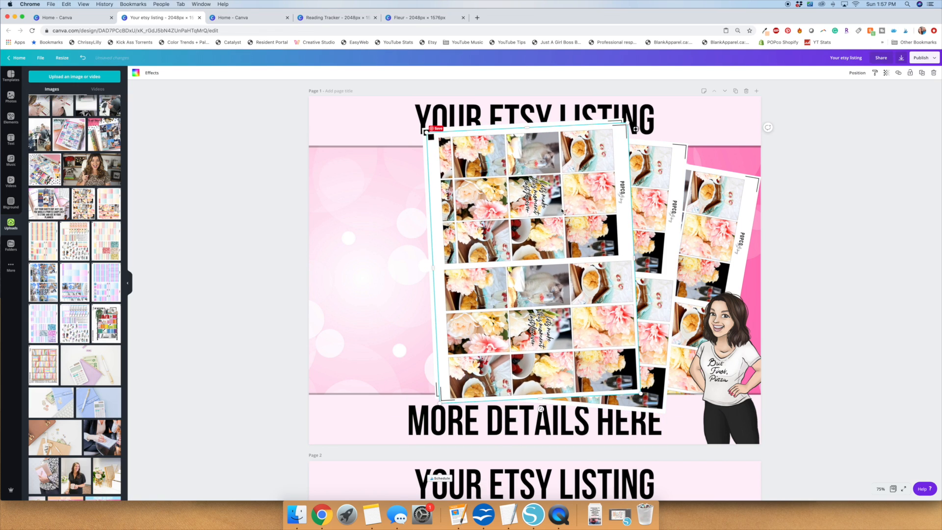
{"action": "left_click_drag", "start_coordinate": [559, 276], "coordinate": [466, 303]}
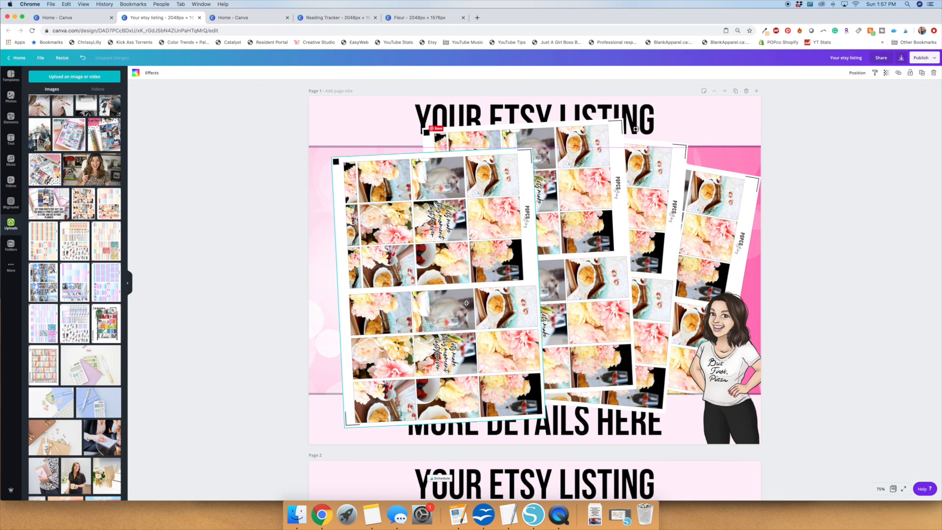
{"action": "left_click_drag", "start_coordinate": [446, 434], "coordinate": [478, 428]}
{"action": "left_click_drag", "start_coordinate": [471, 351], "coordinate": [470, 330]}
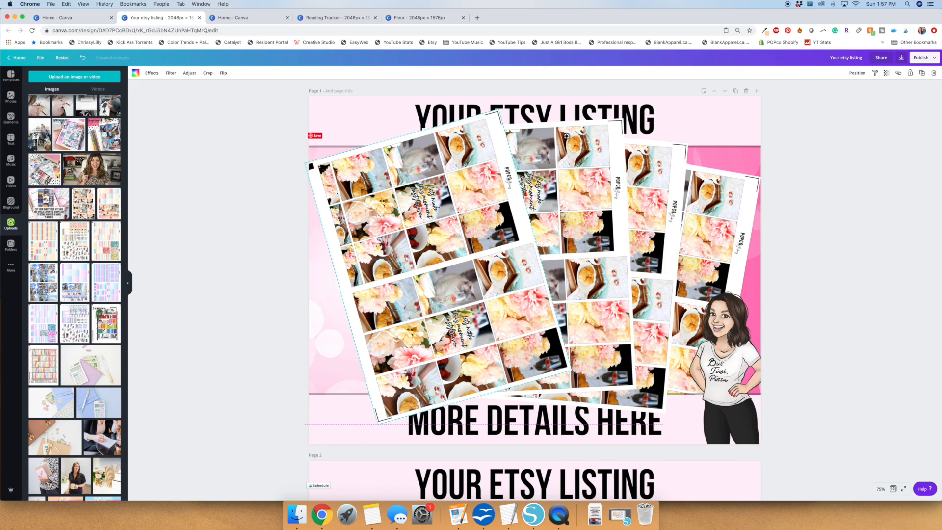
{"action": "left_click_drag", "start_coordinate": [478, 407], "coordinate": [537, 416]}
Spread the overlapping sheets toward the cartoon woman and reduce the leftmost sheet's tilt so all five fan across page 1.
{"action": "left_click_drag", "start_coordinate": [649, 197], "coordinate": [671, 200]}
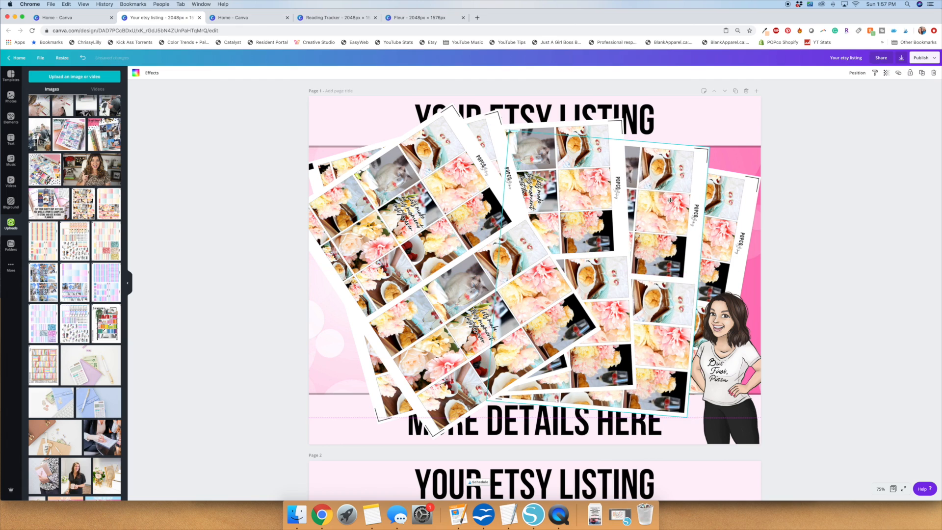
{"action": "left_click_drag", "start_coordinate": [533, 157], "coordinate": [575, 159]}
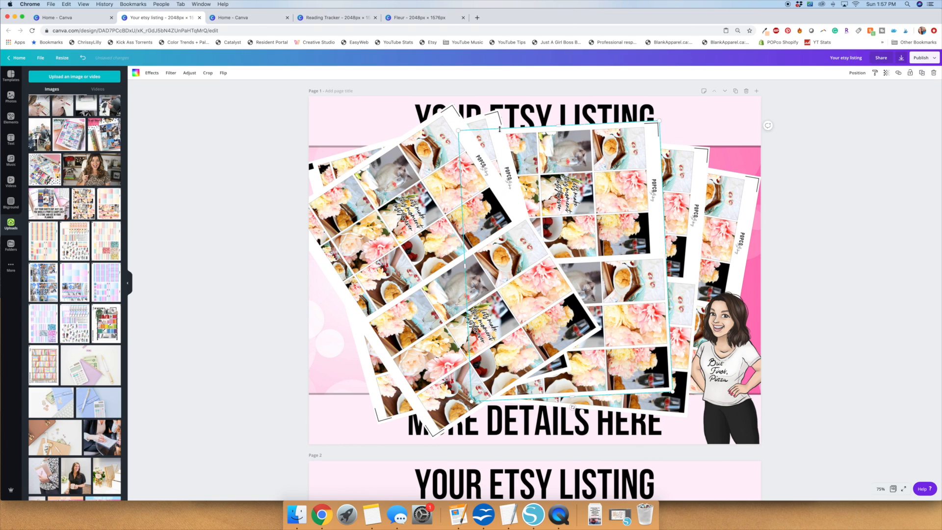
{"action": "left_click_drag", "start_coordinate": [489, 122], "coordinate": [559, 124]}
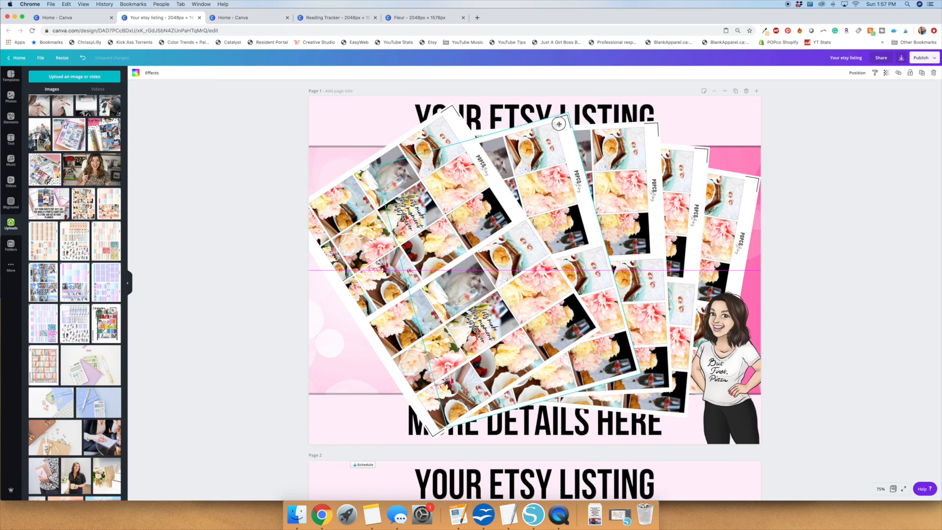
{"action": "left_click", "coordinate": [464, 158]}
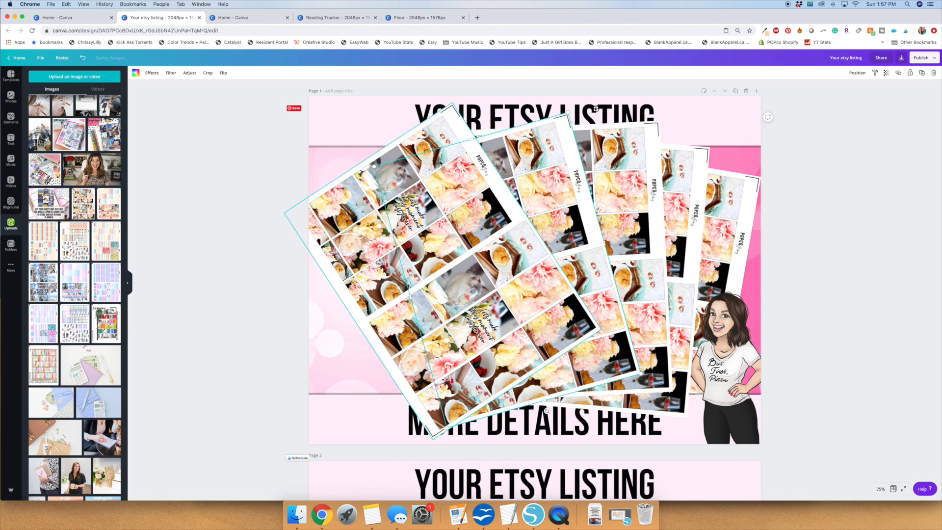
{"action": "left_click_drag", "start_coordinate": [519, 398], "coordinate": [481, 404]}
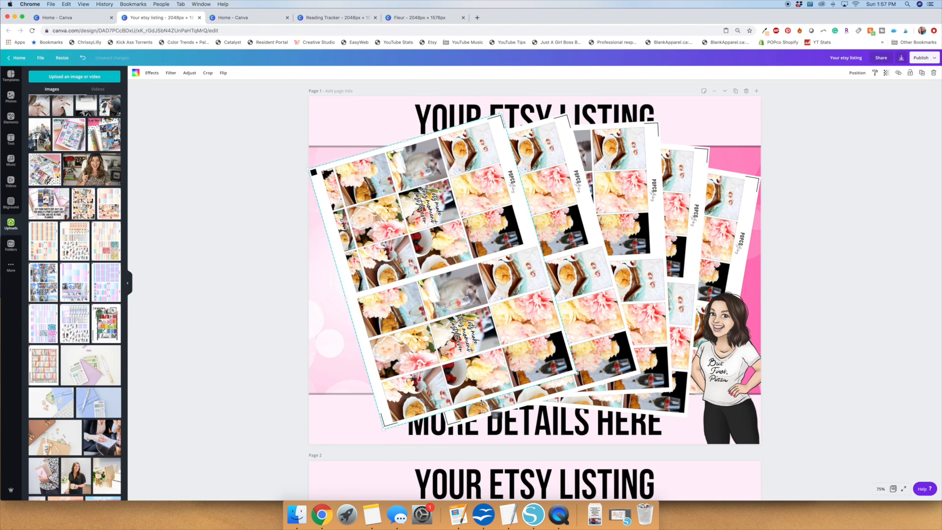
{"action": "left_click_drag", "start_coordinate": [494, 334], "coordinate": [473, 348]}
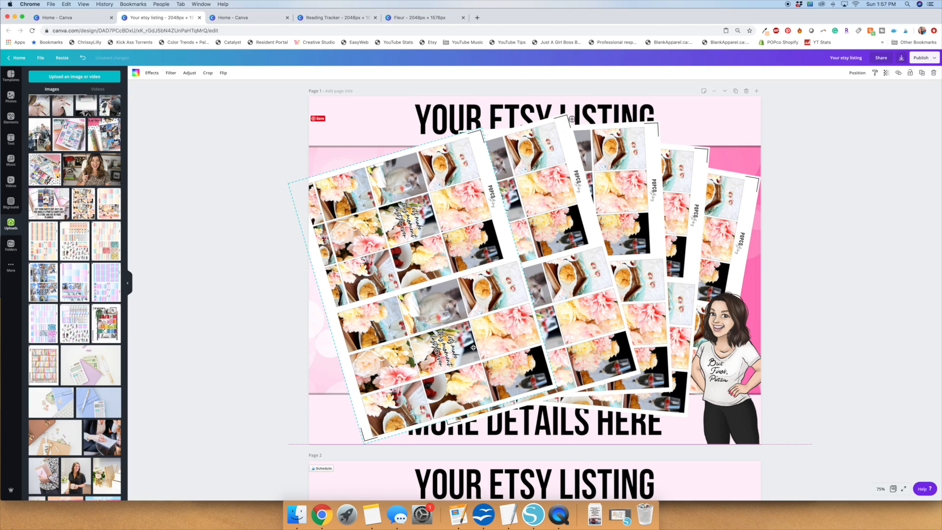
{"action": "left_click_drag", "start_coordinate": [501, 233], "coordinate": [504, 232]}
Select all five fanned sticker sheets together and bring up their alignment and spacing options.
{"action": "left_click", "coordinate": [728, 211]}
{"action": "left_click", "coordinate": [684, 204], "text": "shift"}
{"action": "left_click", "coordinate": [626, 197], "text": "shift"}
{"action": "left_click", "coordinate": [553, 193], "text": "shift"}
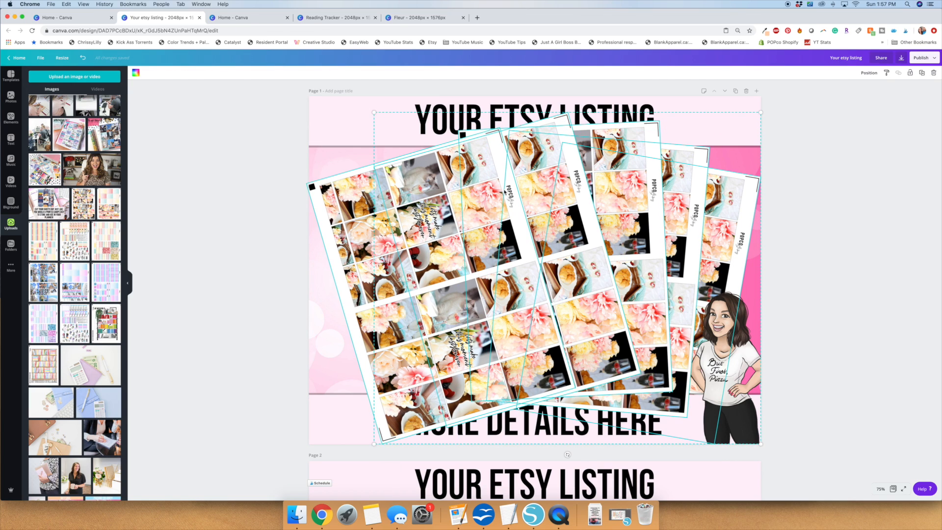
{"action": "left_click", "coordinate": [870, 73]}
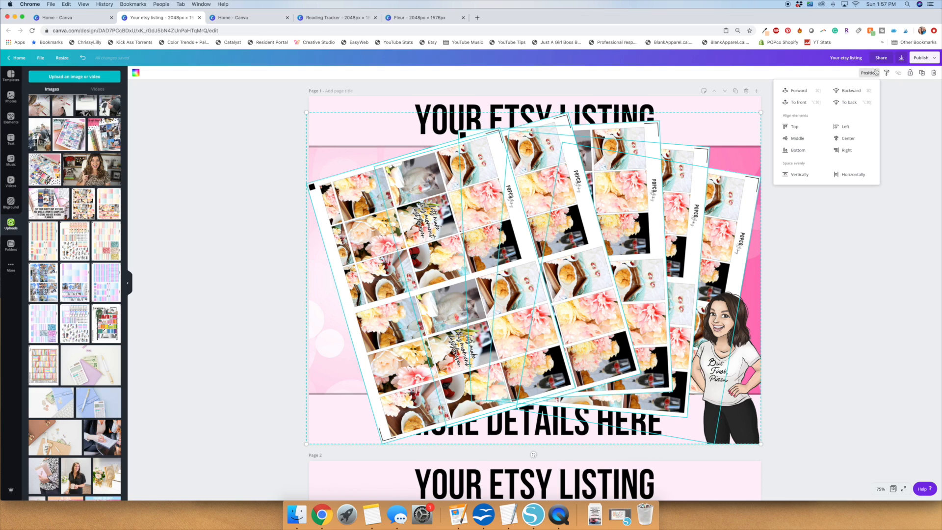
Try aligning the five sheets to the bottom and spacing them evenly horizontally, and undo both changes.
{"action": "left_click", "coordinate": [799, 151]}
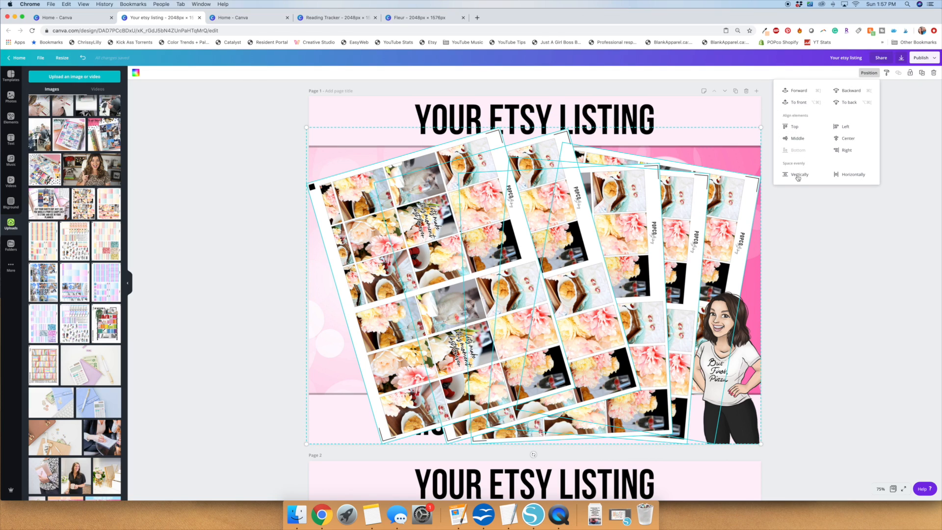
{"action": "left_click", "coordinate": [836, 176]}
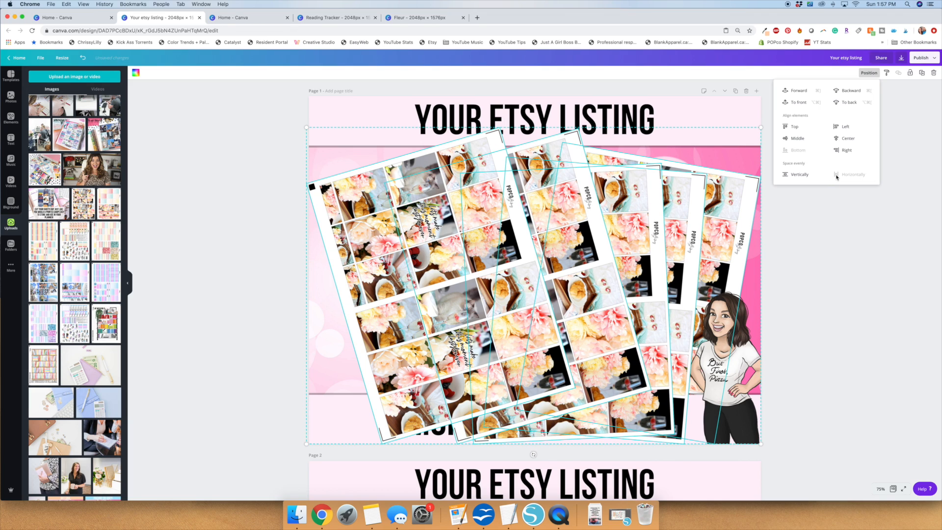
{"action": "key", "text": "super+z"}
{"action": "key", "text": "super+z"}
Space the five sheets evenly horizontally, move them slightly down the page and layer them behind the banners.
{"action": "left_click", "coordinate": [837, 175]}
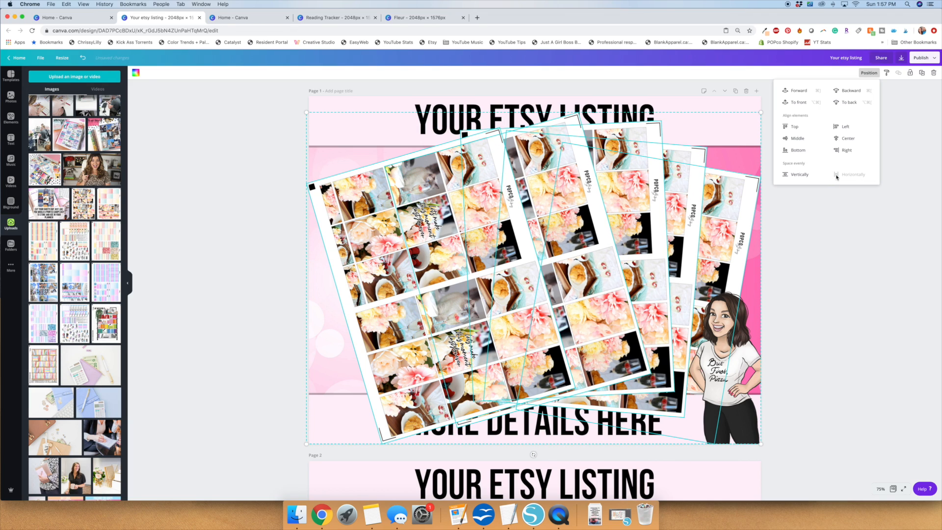
{"action": "mouse_move", "coordinate": [608, 269]}
{"action": "left_mouse_down"}
{"action": "mouse_move", "coordinate": [596, 268]}
{"action": "mouse_move", "coordinate": [606, 281]}
{"action": "left_mouse_up"}
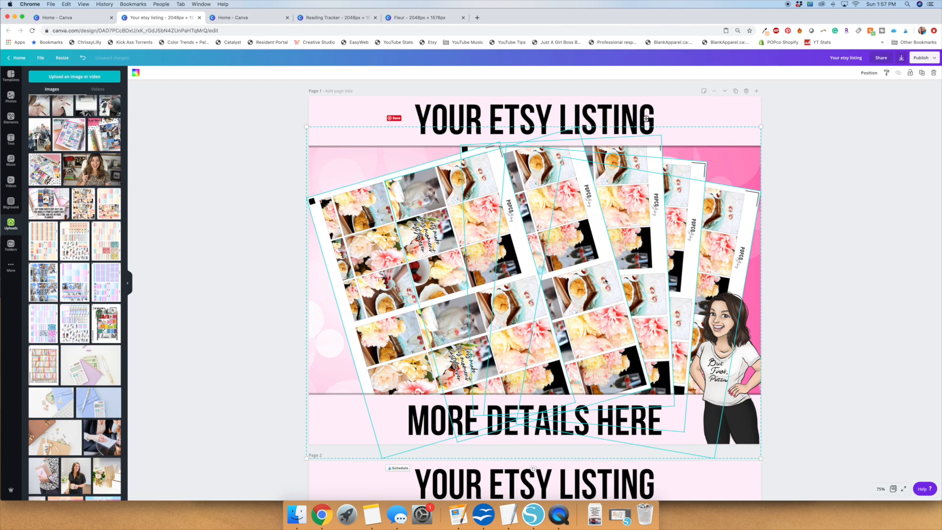
{"action": "left_click", "coordinate": [826, 209]}
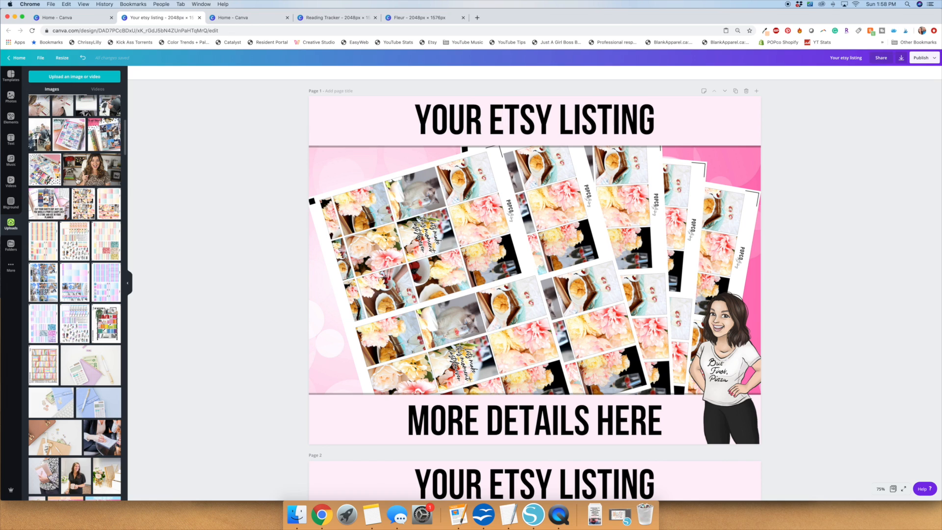
Replace the images in the four sheets behind the front one with different uploaded sticker sheets.
{"action": "left_click_drag", "start_coordinate": [109, 206], "coordinate": [523, 203]}
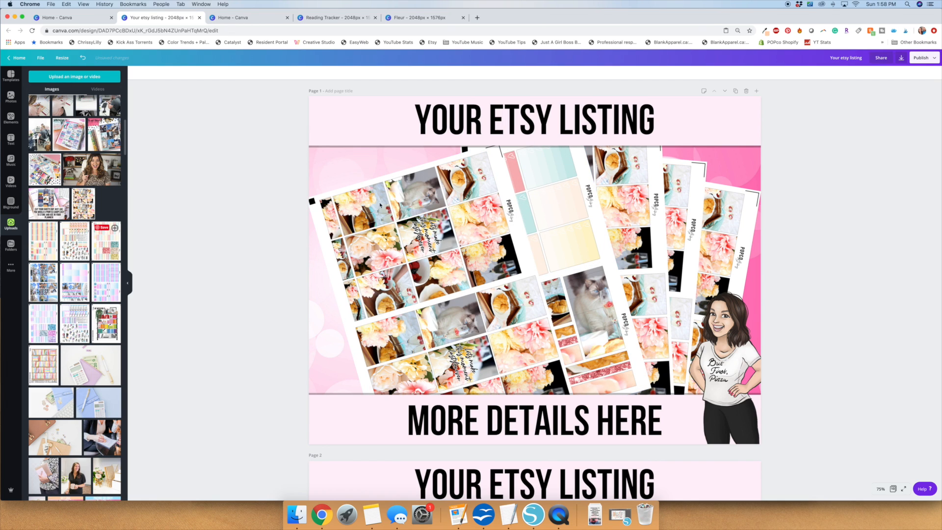
{"action": "left_click_drag", "start_coordinate": [599, 211], "coordinate": [734, 244]}
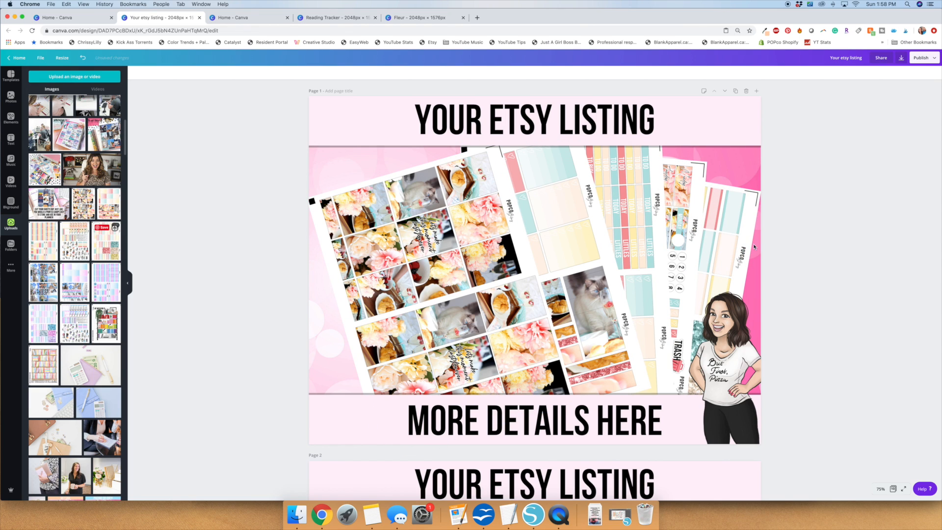
Add a single-cell photo grid to page 2 and shrink it to a landscape frame between the banners.
{"action": "scroll", "coordinate": [803, 265], "scroll_direction": "down", "scroll_amount": 2}
{"action": "scroll", "coordinate": [803, 267], "scroll_direction": "down", "scroll_amount": 6}
{"action": "scroll", "coordinate": [232, 231], "scroll_direction": "up", "scroll_amount": 1}
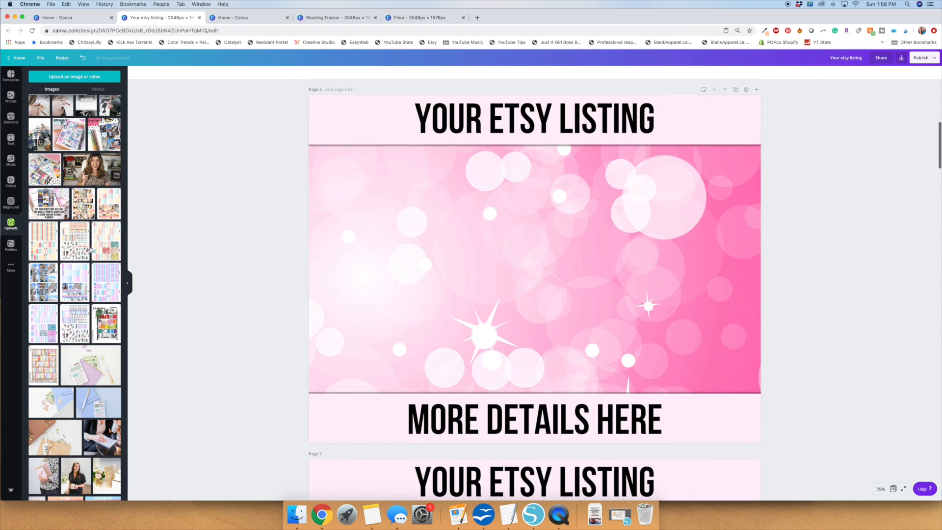
{"action": "left_click", "coordinate": [10, 118]}
{"action": "left_click", "coordinate": [41, 233]}
{"action": "left_click", "coordinate": [11, 224]}
{"action": "left_click_drag", "start_coordinate": [84, 204], "coordinate": [525, 274]}
{"action": "key", "text": "super+z"}
{"action": "left_click_drag", "start_coordinate": [535, 95], "coordinate": [535, 158]}
{"action": "left_click_drag", "start_coordinate": [309, 301], "coordinate": [351, 300]}
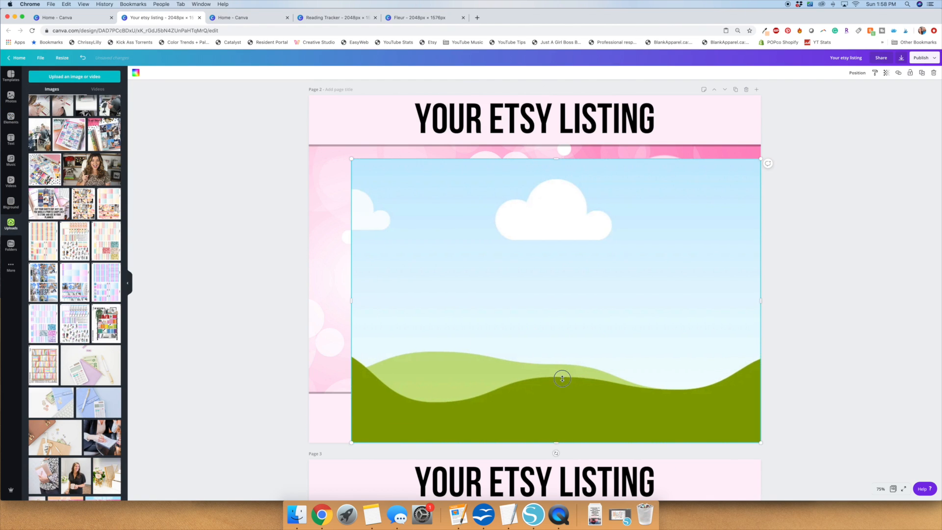
{"action": "left_click_drag", "start_coordinate": [556, 442], "coordinate": [556, 377]}
{"action": "left_click_drag", "start_coordinate": [761, 268], "coordinate": [680, 268]}
Fill the page 2 grid with the uploaded floral sticker sheet, enlarge it to about 1509 x 1128 px and shift it slightly down.
{"action": "left_click_drag", "start_coordinate": [83, 203], "coordinate": [338, 201]}
{"action": "left_click_drag", "start_coordinate": [436, 309], "coordinate": [693, 182]}
{"action": "key", "text": "super+z"}
{"action": "left_click_drag", "start_coordinate": [689, 345], "coordinate": [808, 191]}
{"action": "left_click_drag", "start_coordinate": [712, 202], "coordinate": [584, 276]}
{"action": "left_click_drag", "start_coordinate": [678, 264], "coordinate": [639, 263]}
{"action": "left_click_drag", "start_coordinate": [640, 155], "coordinate": [686, 127]}
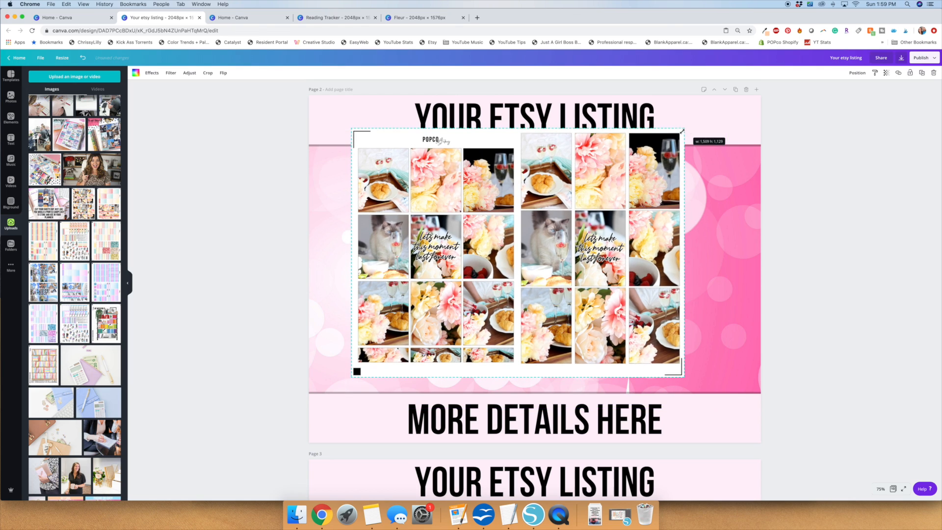
{"action": "left_click_drag", "start_coordinate": [657, 170], "coordinate": [664, 187]}
Ungroup the page 2 elements and adjust the sticker sheet's position relative to the banners.
{"action": "left_click", "coordinate": [524, 454]}
{"action": "left_click", "coordinate": [646, 264]}
{"action": "left_click", "coordinate": [833, 72]}
{"action": "left_click", "coordinate": [812, 191]}
{"action": "left_click", "coordinate": [662, 235]}
{"action": "left_click", "coordinate": [857, 73]}
{"action": "left_click", "coordinate": [831, 128]}
{"action": "left_click", "coordinate": [833, 305]}
Add a single-cell photo grid to page 3 and resize it to a portrait frame on the left half, between the banners.
{"action": "scroll", "coordinate": [832, 306], "scroll_direction": "down", "scroll_amount": 5}
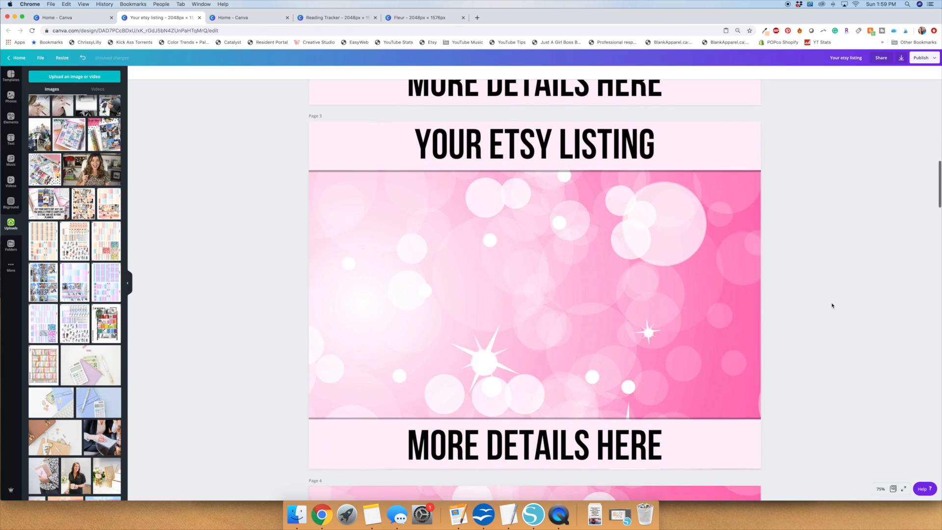
{"action": "scroll", "coordinate": [267, 176], "scroll_direction": "up", "scroll_amount": 10}
{"action": "scroll", "coordinate": [267, 177], "scroll_direction": "down", "scroll_amount": 12}
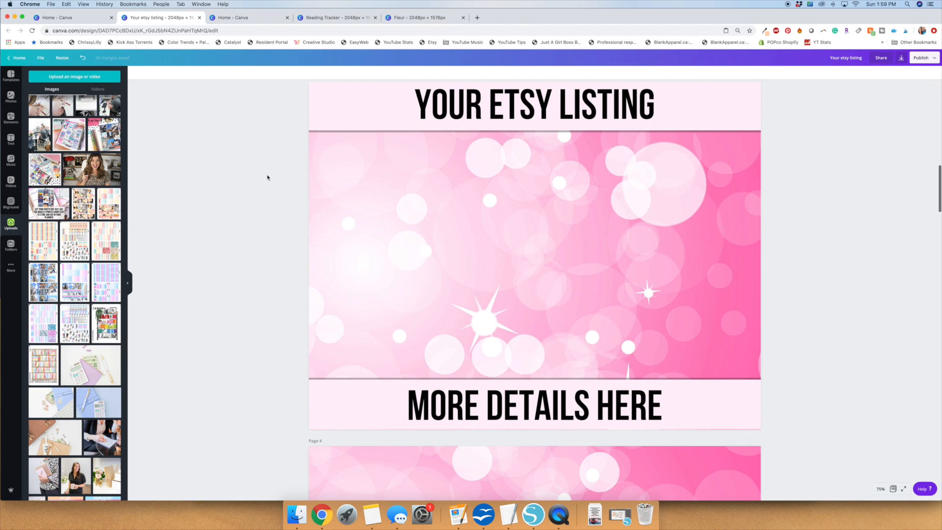
{"action": "left_click", "coordinate": [11, 118]}
{"action": "left_click_drag", "start_coordinate": [40, 233], "coordinate": [511, 216]}
{"action": "left_click_drag", "start_coordinate": [535, 82], "coordinate": [608, 220]}
{"action": "left_click_drag", "start_coordinate": [760, 315], "coordinate": [483, 259]}
{"action": "left_click", "coordinate": [221, 309]}
Fill the page 3 frame with the uploaded script and icon sticker sheet.
{"action": "left_click", "coordinate": [10, 225]}
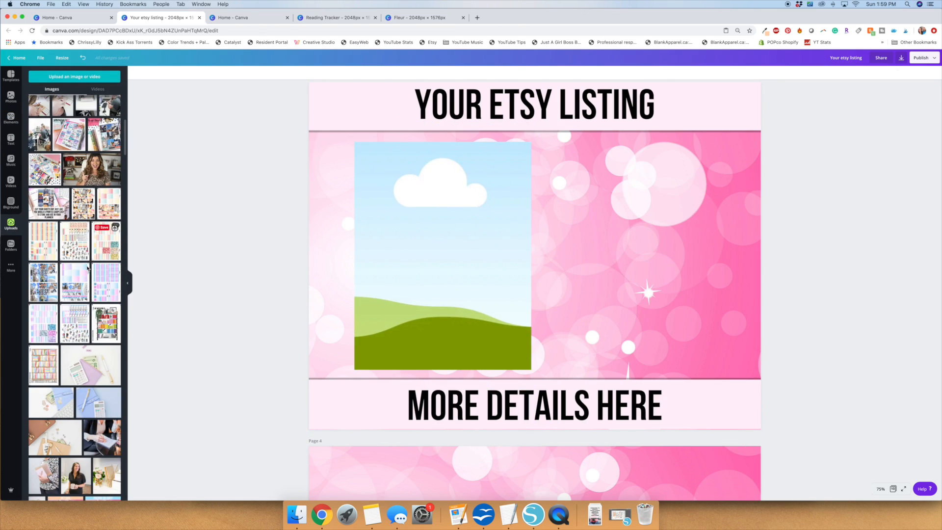
{"action": "left_click_drag", "start_coordinate": [74, 241], "coordinate": [709, 327]}
{"action": "left_click_drag", "start_coordinate": [711, 473], "coordinate": [817, 330]}
{"action": "left_click_drag", "start_coordinate": [660, 301], "coordinate": [386, 259]}
Crop the page 3 frame closely around the script and icon stickers and nudge it slightly right.
{"action": "double_click", "coordinate": [470, 256]}
{"action": "left_click", "coordinate": [142, 73]}
{"action": "double_click", "coordinate": [454, 258]}
{"action": "left_click_drag", "start_coordinate": [454, 258], "coordinate": [451, 258]}
{"action": "left_click", "coordinate": [459, 374]}
{"action": "left_click_drag", "start_coordinate": [460, 369], "coordinate": [461, 358]}
{"action": "double_click", "coordinate": [467, 333]}
{"action": "left_click_drag", "start_coordinate": [531, 360], "coordinate": [535, 366]}
{"action": "left_click", "coordinate": [145, 77]}
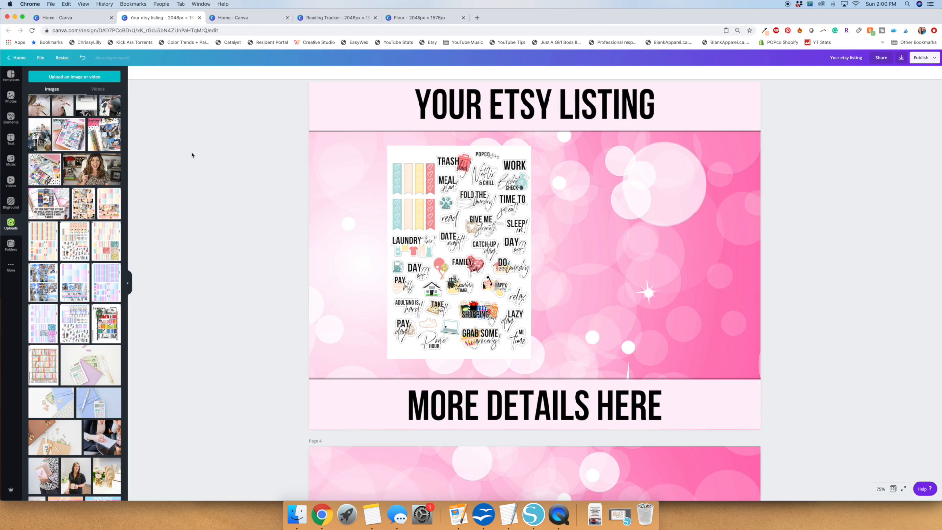
{"action": "left_click_drag", "start_coordinate": [464, 197], "coordinate": [469, 197]}
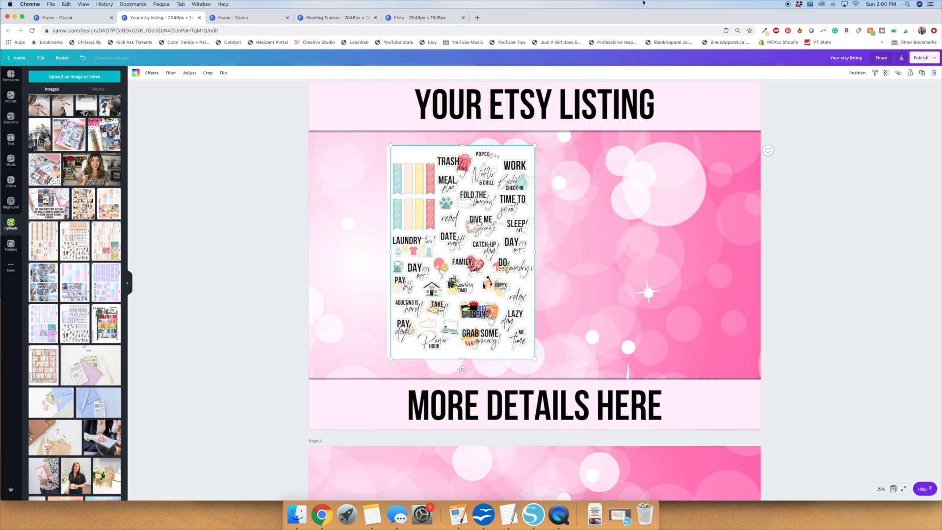
Turn the copy behind the page 3 sticker sheet into a black shadow at 26 transparency, offset slightly up and left.
{"action": "left_click", "coordinate": [136, 73]}
{"action": "left_click", "coordinate": [886, 72]}
{"action": "left_click_drag", "start_coordinate": [869, 87], "coordinate": [842, 87]}
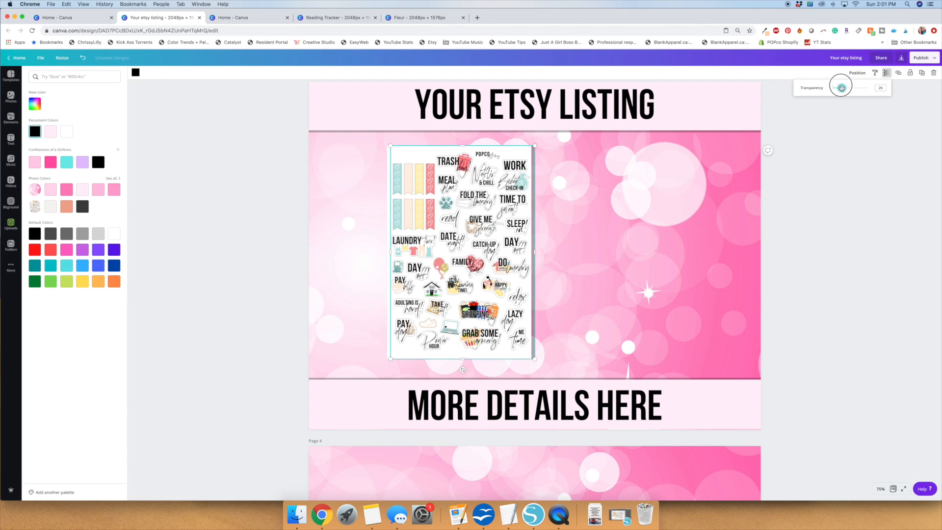
{"action": "left_click", "coordinate": [268, 258]}
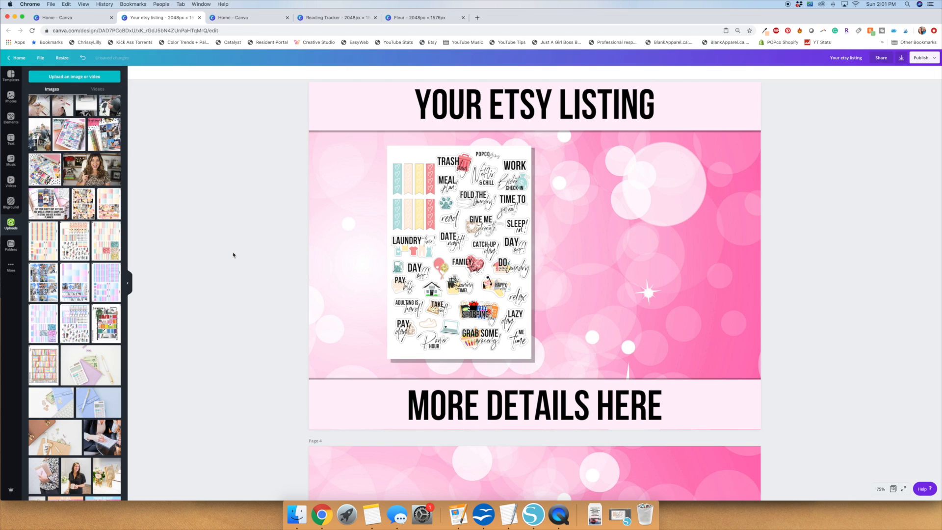
{"action": "left_click", "coordinate": [520, 358]}
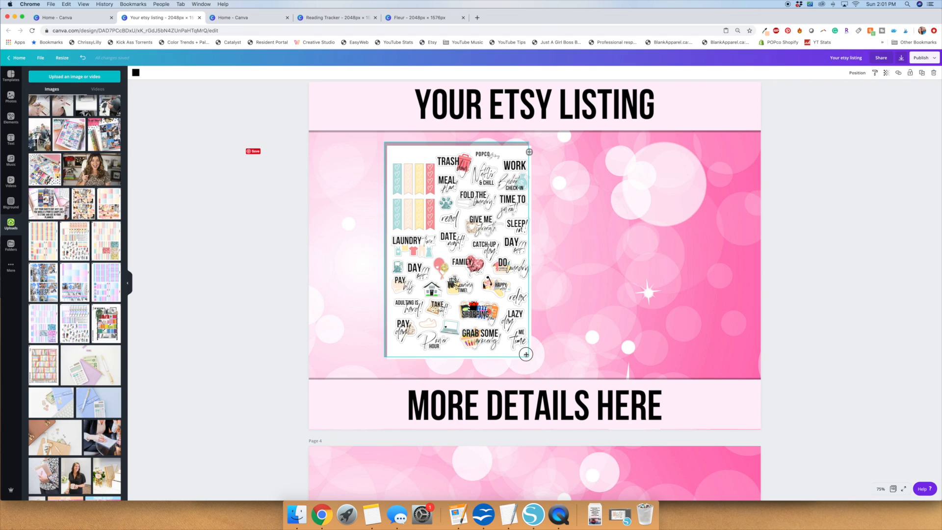
{"action": "left_click", "coordinate": [304, 309]}
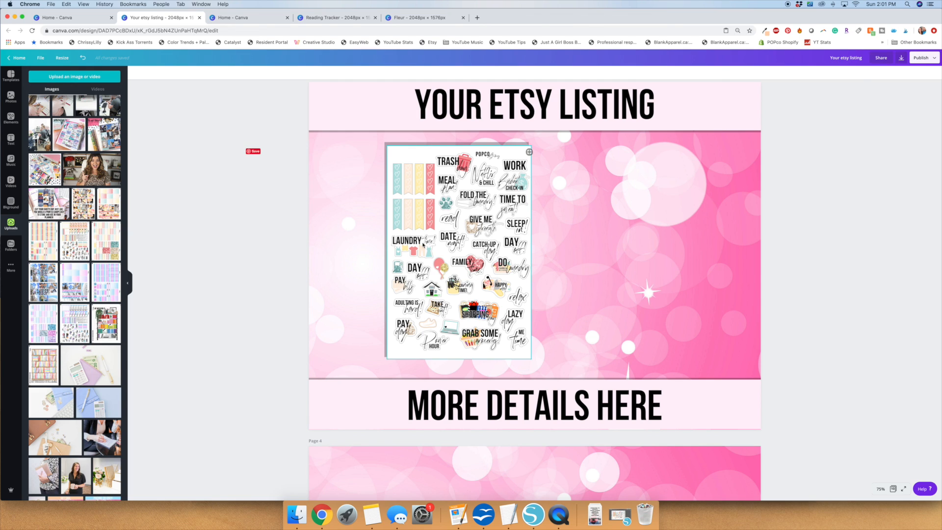
Duplicate the page 3 sticker sheet with its shadow and arrange the two sheets side by side between the banners.
{"action": "left_click_drag", "start_coordinate": [486, 207], "coordinate": [698, 206]}
{"action": "key", "text": "super+c"}
{"action": "key", "text": "super+v"}
{"action": "left_click", "coordinate": [793, 219]}
Fill the right-hand page 3 frame with the weekday and date-number sticker sheet and crop it to the first sheet.
{"action": "left_click", "coordinate": [75, 240]}
{"action": "left_click_drag", "start_coordinate": [591, 472], "coordinate": [719, 240]}
{"action": "left_click_drag", "start_coordinate": [653, 242], "coordinate": [681, 303]}
{"action": "left_click_drag", "start_coordinate": [593, 364], "coordinate": [589, 369]}
{"action": "left_click_drag", "start_coordinate": [660, 319], "coordinate": [664, 318]}
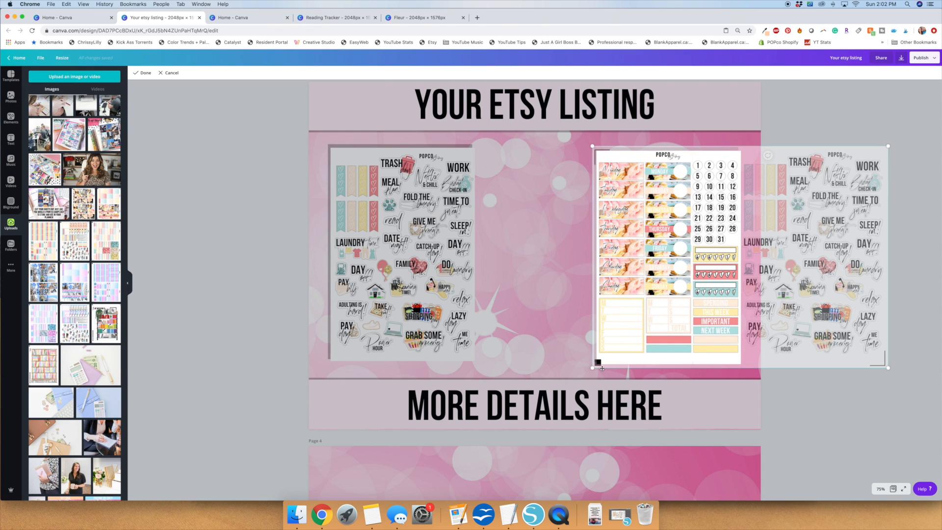
Add the uploaded planner flat lay photo to page 4 and enlarge it to cover the whole page.
{"action": "scroll", "coordinate": [101, 279], "scroll_direction": "down", "scroll_amount": 10}
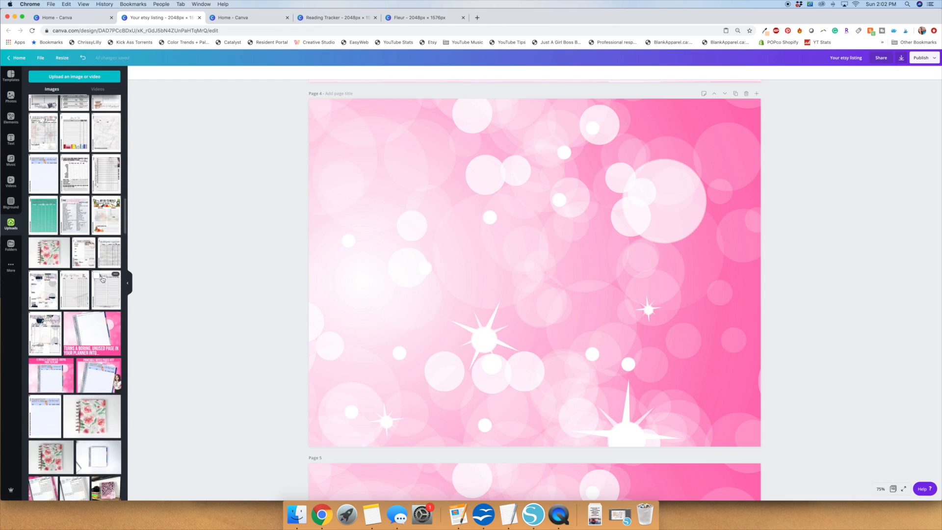
{"action": "scroll", "coordinate": [102, 279], "scroll_direction": "down", "scroll_amount": 5}
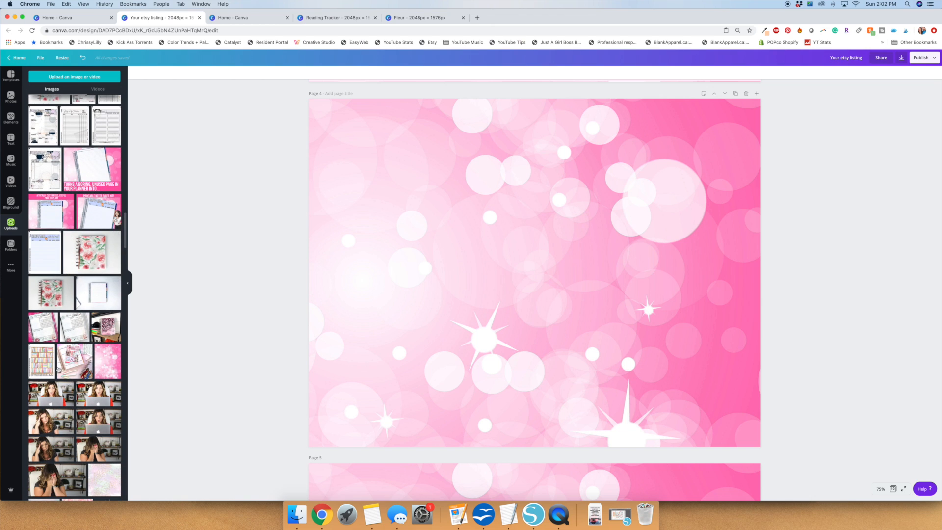
{"action": "left_click", "coordinate": [68, 372]}
{"action": "left_click_drag", "start_coordinate": [501, 268], "coordinate": [400, 219]}
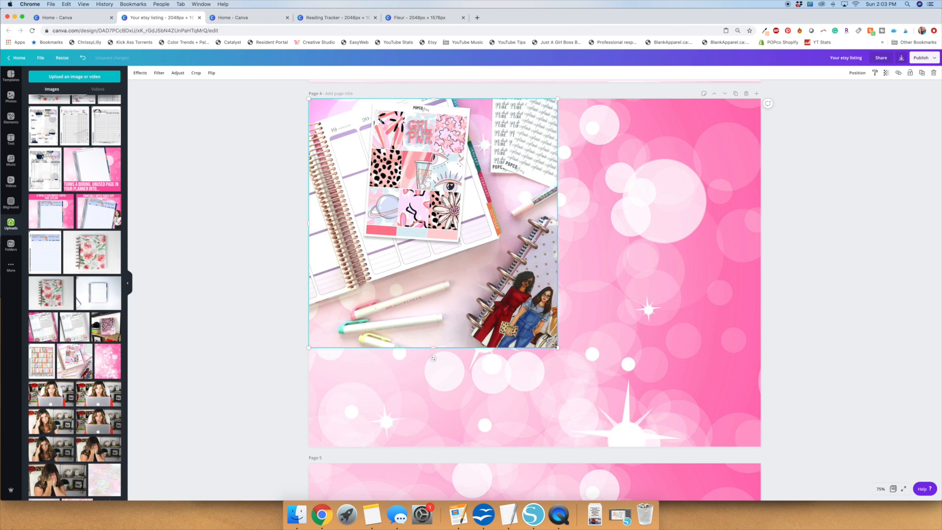
{"action": "left_click_drag", "start_coordinate": [649, 378], "coordinate": [834, 477]}
{"action": "left_click", "coordinate": [825, 305]}
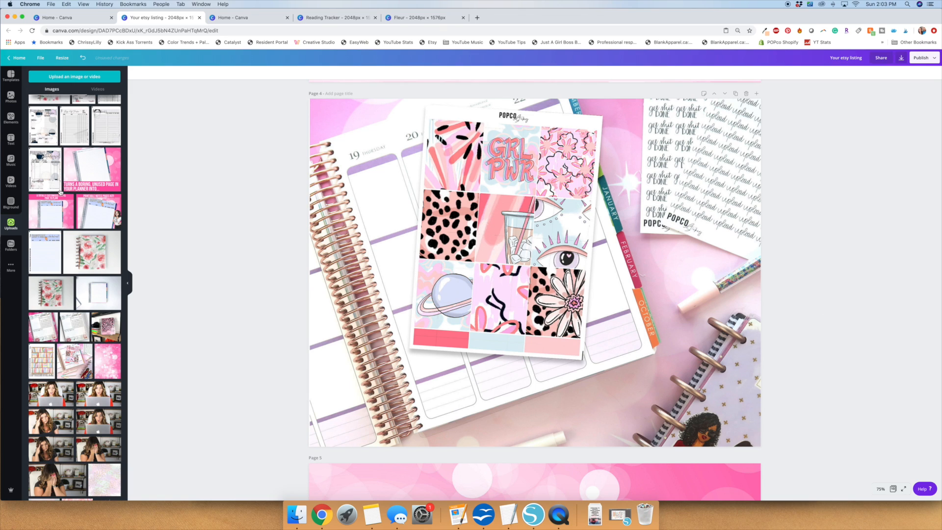
Add a single-cell photo grid to page 4 and shape it into a portrait frame over the printed sheet in the planner photo.
{"action": "left_click", "coordinate": [10, 117]}
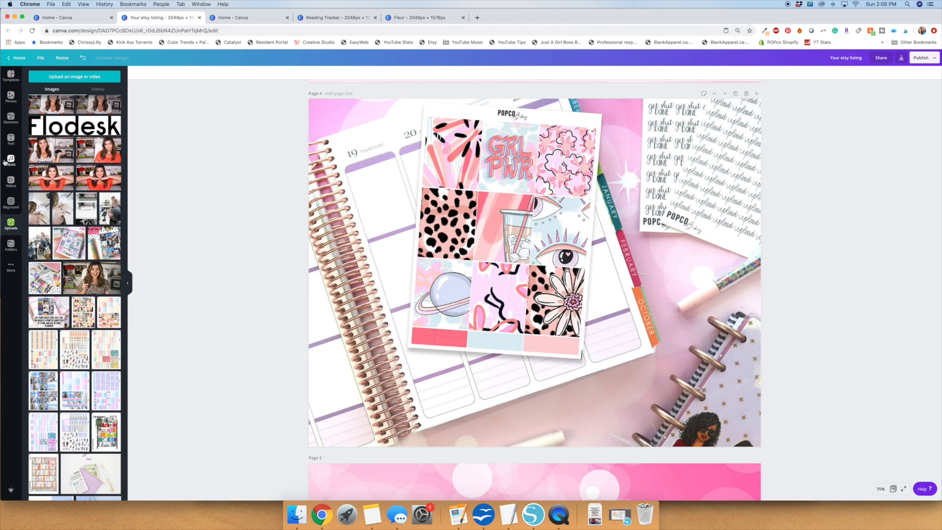
{"action": "left_click", "coordinate": [10, 117]}
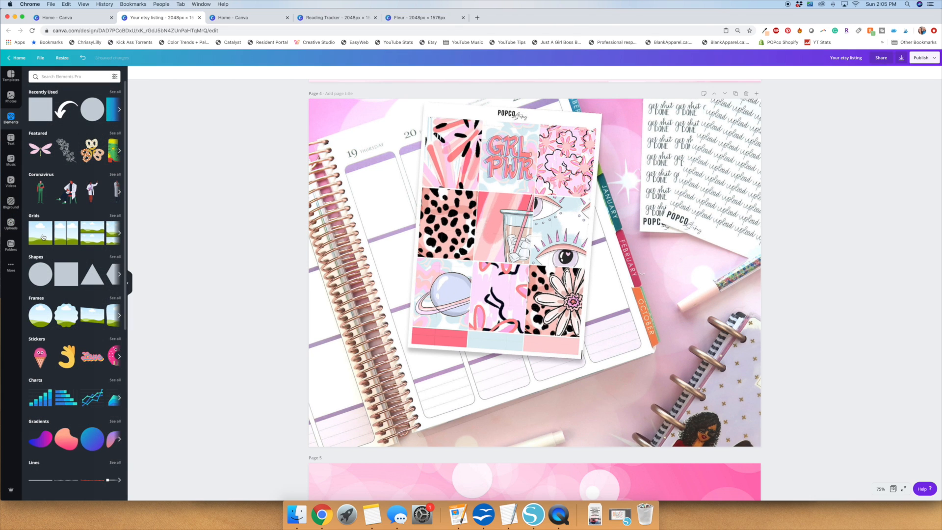
{"action": "left_click", "coordinate": [41, 235]}
{"action": "left_click_drag", "start_coordinate": [312, 272], "coordinate": [398, 271]}
{"action": "left_click_drag", "start_coordinate": [577, 446], "coordinate": [574, 330]}
{"action": "left_click_drag", "start_coordinate": [766, 230], "coordinate": [607, 232]}
{"action": "mouse_move", "coordinate": [500, 99]}
{"action": "left_mouse_down"}
{"action": "mouse_move", "coordinate": [501, 116]}
{"action": "mouse_move", "coordinate": [500, 103]}
{"action": "left_mouse_up"}
{"action": "left_click_drag", "start_coordinate": [401, 230], "coordinate": [419, 230]}
{"action": "left_click_drag", "start_coordinate": [499, 230], "coordinate": [486, 238]}
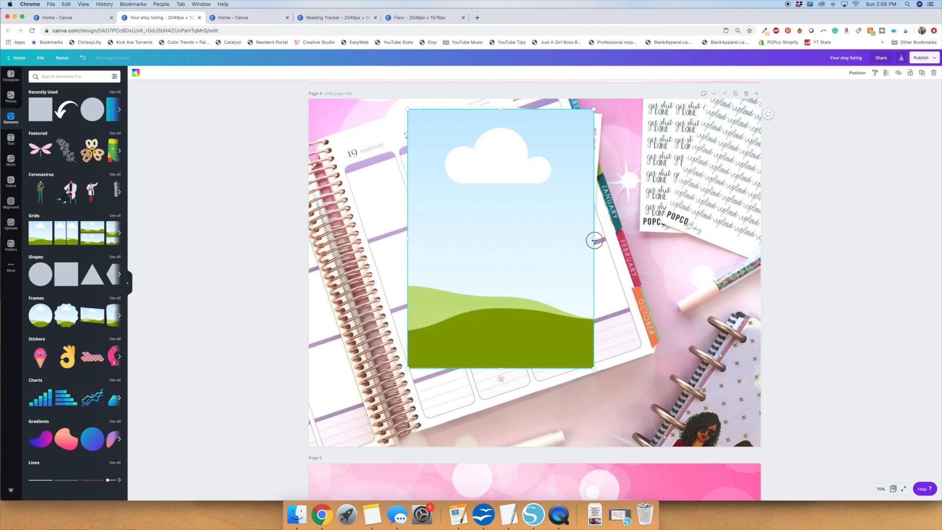
{"action": "left_click_drag", "start_coordinate": [594, 240], "coordinate": [609, 242]}
{"action": "left_click_drag", "start_coordinate": [552, 240], "coordinate": [551, 234]}
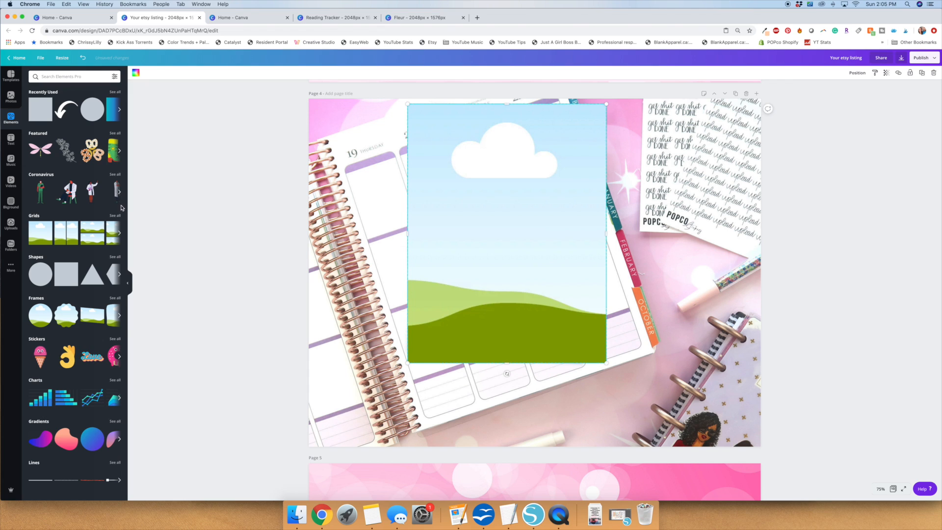
Fill the page 4 frame with the floral brunch sticker sheet and crop it to the full-box stickers.
{"action": "left_click", "coordinate": [11, 225]}
{"action": "left_click_drag", "start_coordinate": [84, 312], "coordinate": [674, 299]}
{"action": "left_click_drag", "start_coordinate": [744, 479], "coordinate": [697, 372]}
{"action": "left_click_drag", "start_coordinate": [720, 463], "coordinate": [591, 242]}
{"action": "double_click", "coordinate": [541, 243]}
{"action": "left_click_drag", "start_coordinate": [754, 363], "coordinate": [819, 405]}
{"action": "left_click_drag", "start_coordinate": [604, 310], "coordinate": [585, 296]}
{"action": "key", "text": "Return"}
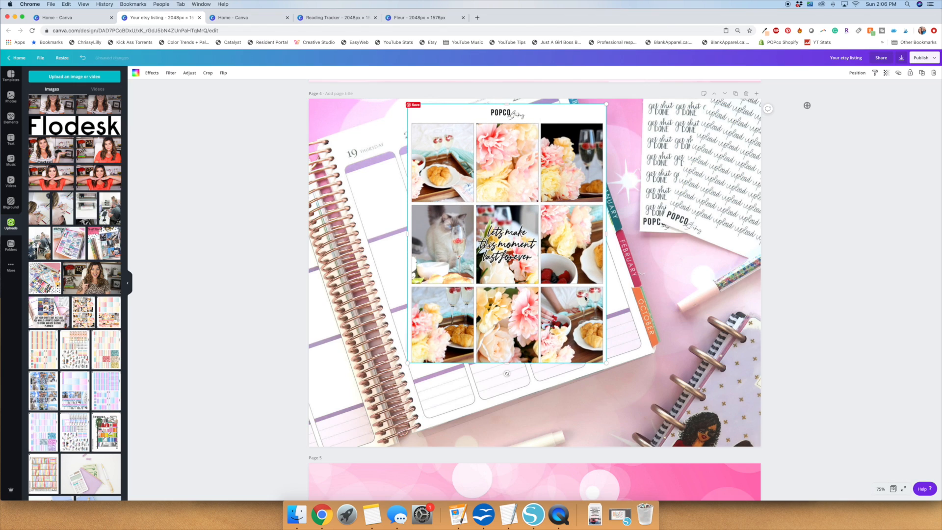
Move the page 4 frame's lower and upper edges slightly down and recrop the floral sheet with a white margin.
{"action": "left_click_drag", "start_coordinate": [507, 363], "coordinate": [507, 377]}
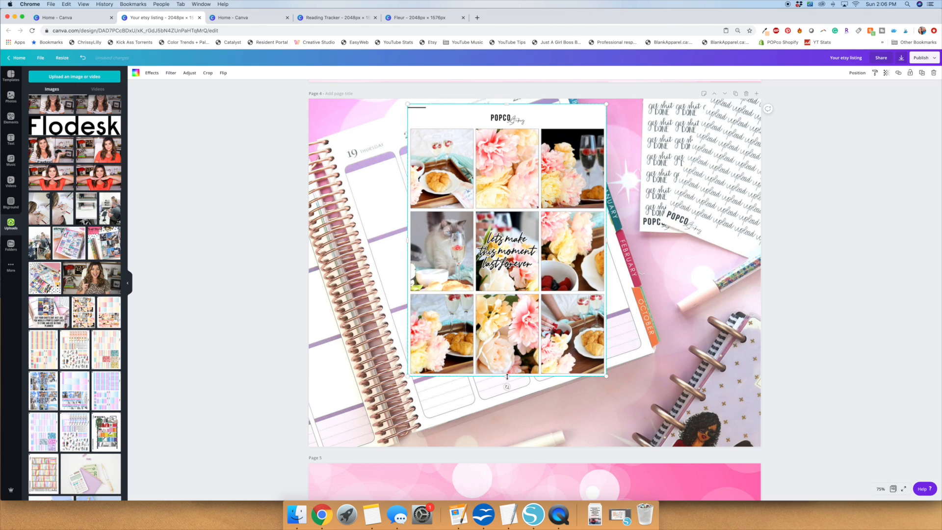
{"action": "left_click_drag", "start_coordinate": [505, 107], "coordinate": [505, 116]}
{"action": "double_click", "coordinate": [487, 156]}
{"action": "left_click_drag", "start_coordinate": [408, 116], "coordinate": [402, 110]}
{"action": "left_click_drag", "start_coordinate": [492, 158], "coordinate": [494, 157]}
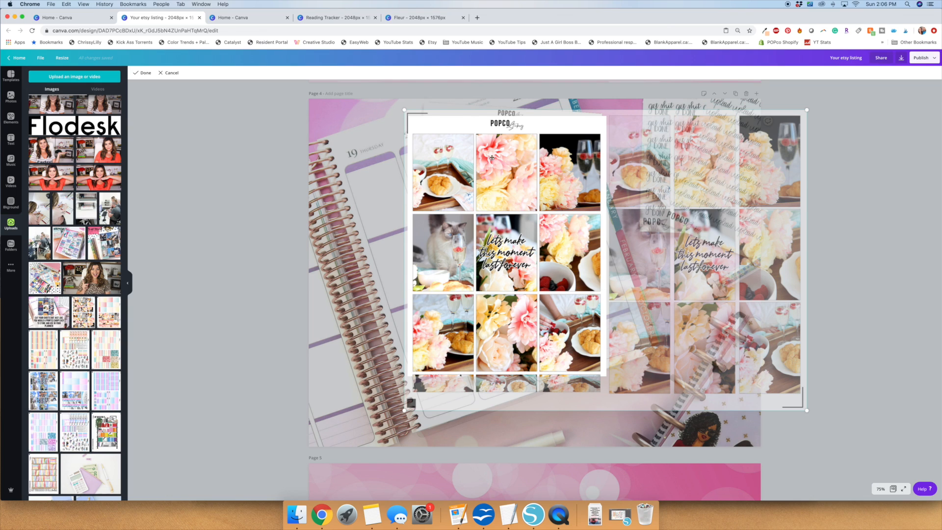
{"action": "left_click", "coordinate": [143, 73]}
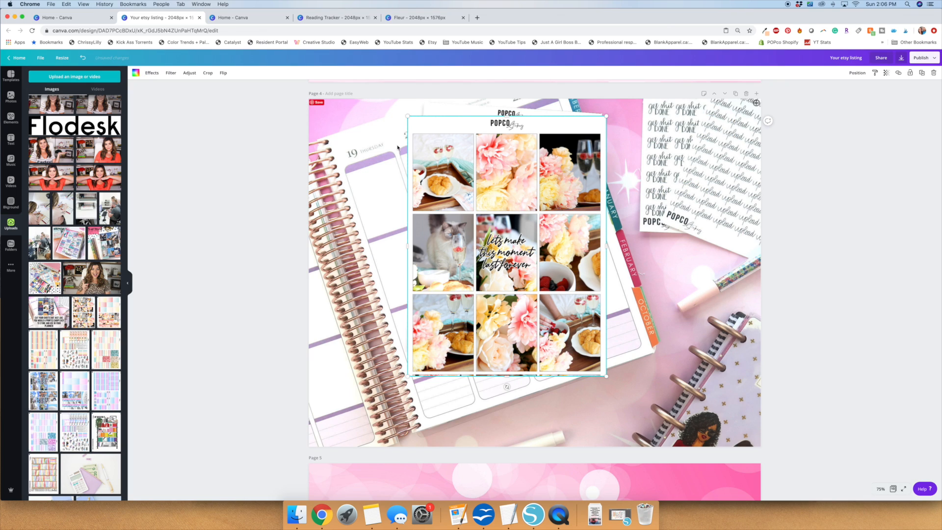
Make the page 4 frame narrower, recrop the floral sheet to show its fourth sticker row, and nudge it left.
{"action": "left_click_drag", "start_coordinate": [411, 123], "coordinate": [427, 142]}
{"action": "left_click_drag", "start_coordinate": [498, 307], "coordinate": [495, 274]}
{"action": "left_click_drag", "start_coordinate": [510, 344], "coordinate": [516, 365]}
{"action": "double_click", "coordinate": [414, 363]}
{"action": "left_click_drag", "start_coordinate": [411, 393], "coordinate": [418, 380]}
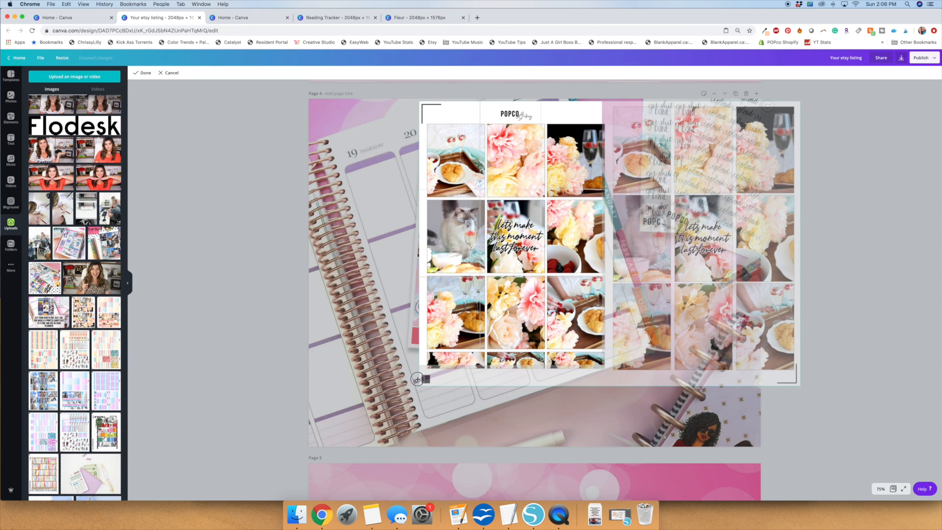
{"action": "left_click_drag", "start_coordinate": [503, 252], "coordinate": [497, 245]}
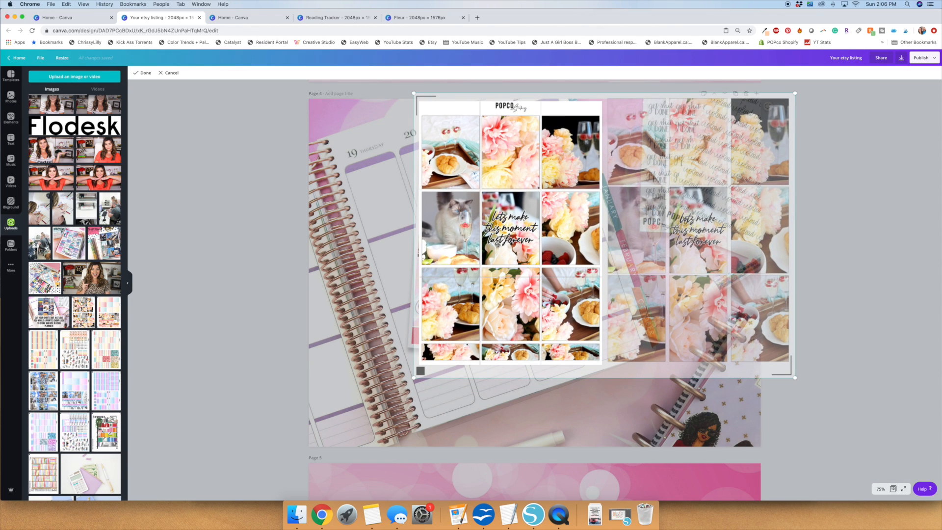
{"action": "left_click", "coordinate": [141, 74]}
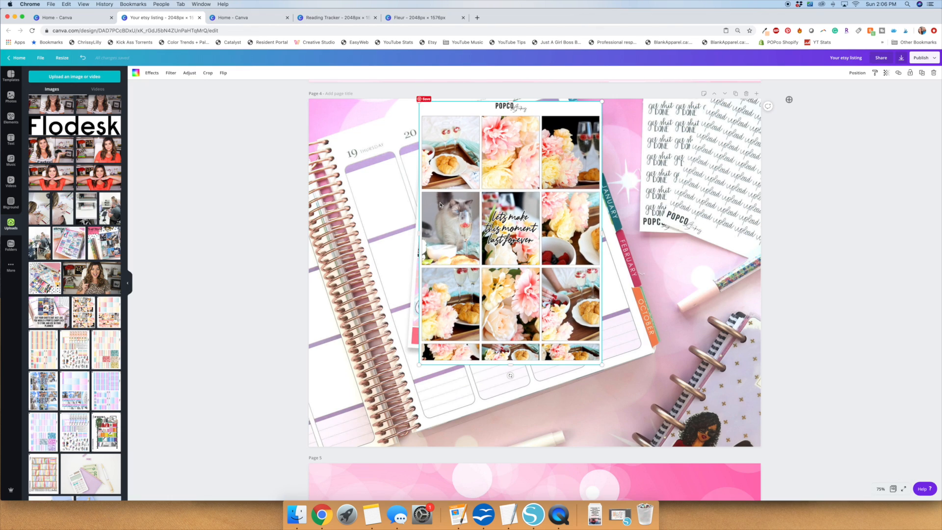
{"action": "left_click_drag", "start_coordinate": [479, 209], "coordinate": [477, 208]}
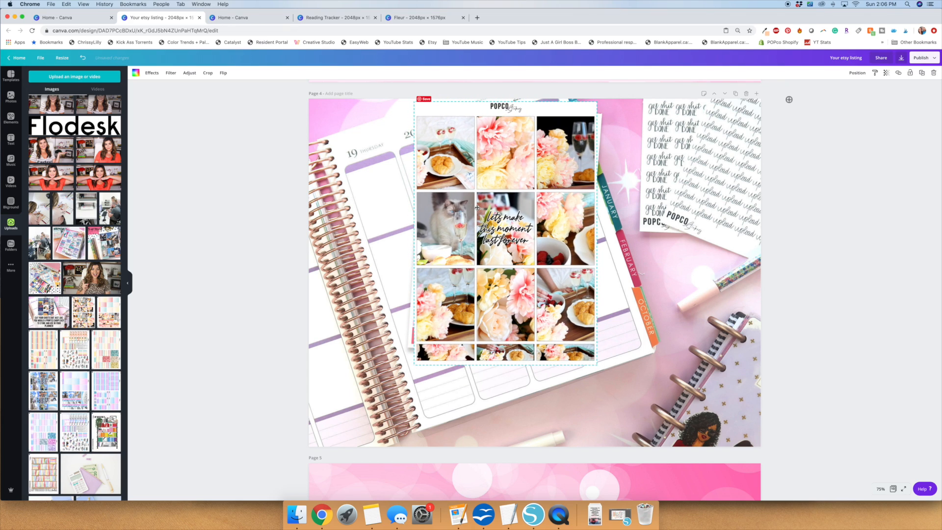
Lock the planner photo in place and enlarge the floral sticker sheet frame to cover the printed sheet beneath it.
{"action": "left_click", "coordinate": [659, 289]}
{"action": "left_click", "coordinate": [558, 294]}
{"action": "left_click", "coordinate": [910, 72]}
{"action": "left_click", "coordinate": [609, 371]}
{"action": "left_click_drag", "start_coordinate": [596, 365], "coordinate": [613, 379]}
{"action": "left_click_drag", "start_coordinate": [562, 338], "coordinate": [556, 337]}
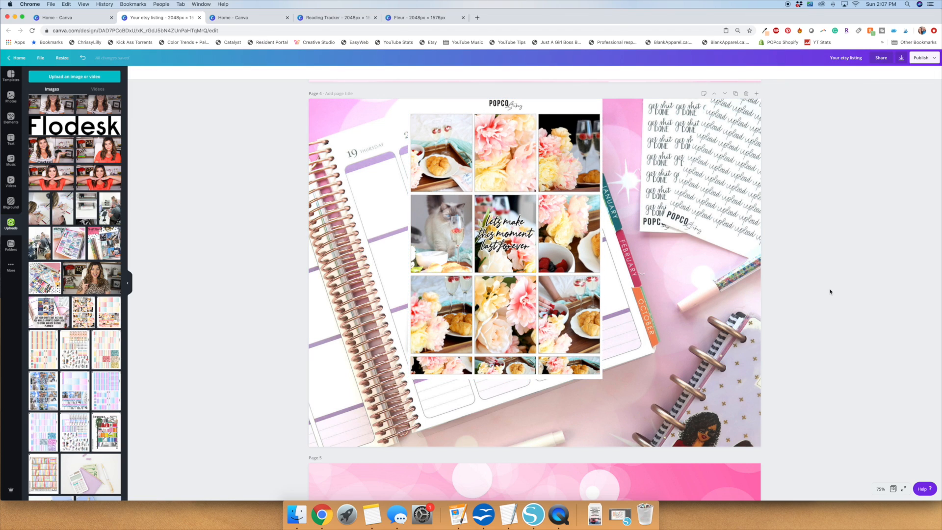
Duplicate the page 4 floral sheet frame with a slight offset, color the copy black and set its transparency to 26.
{"action": "left_click_drag", "start_coordinate": [564, 238], "coordinate": [568, 242]}
{"action": "left_click", "coordinate": [135, 73]}
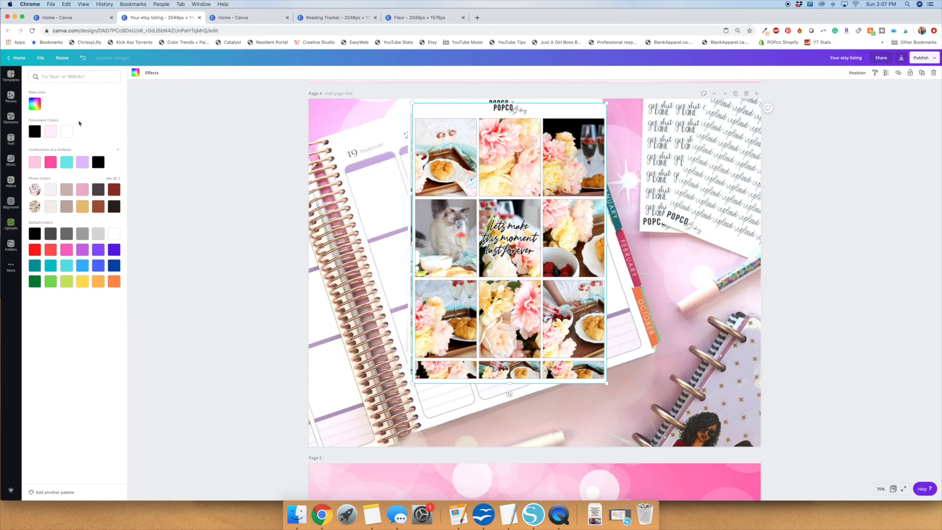
{"action": "left_click", "coordinate": [35, 131]}
{"action": "left_click", "coordinate": [887, 72]}
{"action": "left_click_drag", "start_coordinate": [868, 88], "coordinate": [841, 90]}
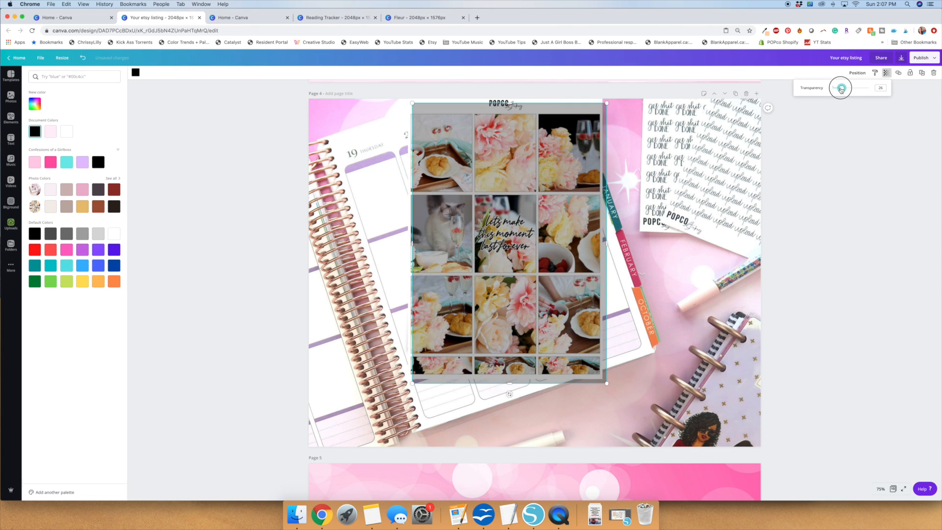
Send the black copy behind the floral sticker sheet and nudge it up and left as a shadow.
{"action": "left_click", "coordinate": [546, 208]}
{"action": "key", "text": "super+["}
{"action": "key", "text": "Up"}
{"action": "key", "text": "Up"}
{"action": "key", "text": "Up"}
{"action": "key", "text": "Up"}
{"action": "key", "text": "Up"}
{"action": "key", "text": "Left"}
{"action": "key", "text": "Left"}
{"action": "key", "text": "Left"}
{"action": "key", "text": "Left"}
{"action": "key", "text": "Left"}
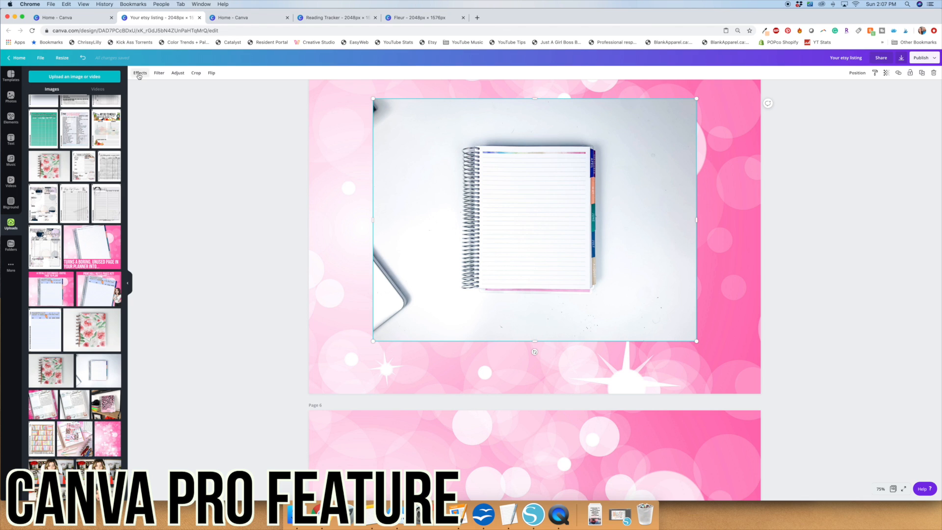
Remove the background from the page 5 spiral notebook photo, enlarge the notebook and center it on the page.
{"action": "left_click", "coordinate": [139, 75]}
{"action": "left_click", "coordinate": [65, 97]}
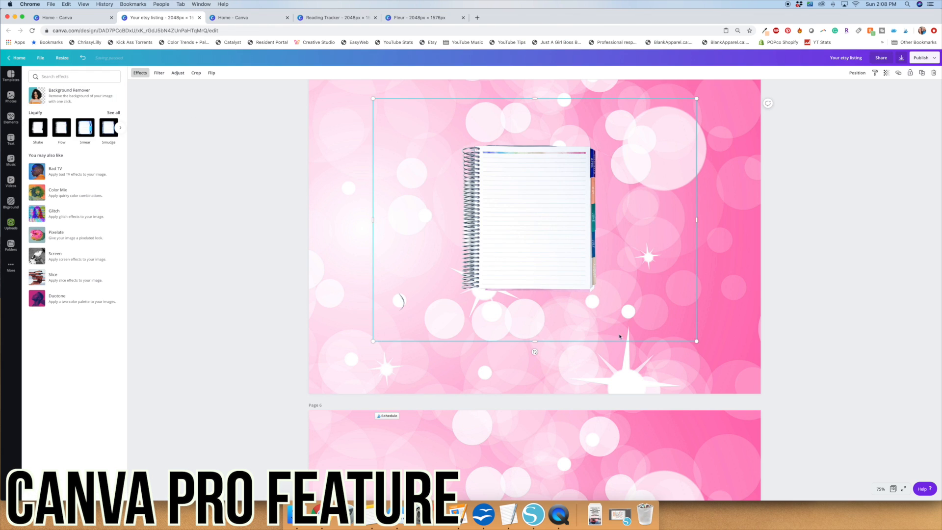
{"action": "left_click_drag", "start_coordinate": [697, 341], "coordinate": [865, 467]}
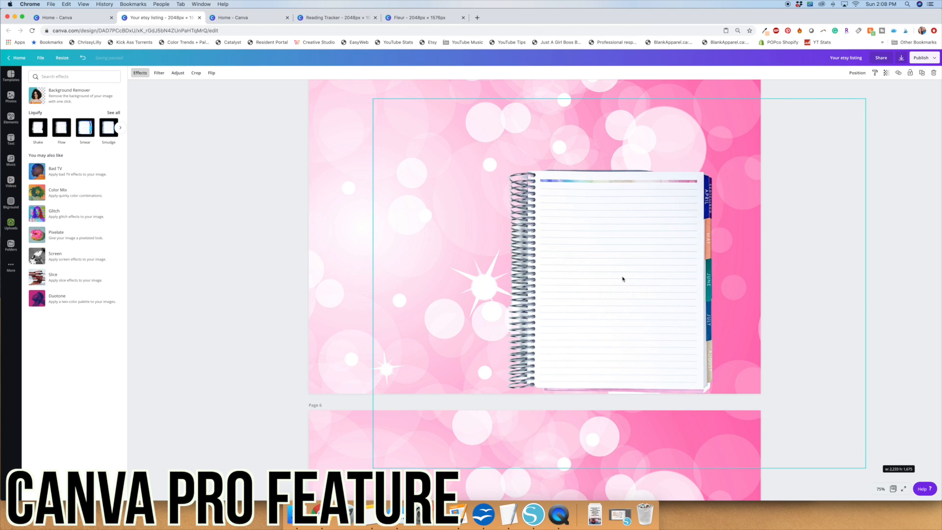
{"action": "left_click_drag", "start_coordinate": [560, 257], "coordinate": [550, 236]}
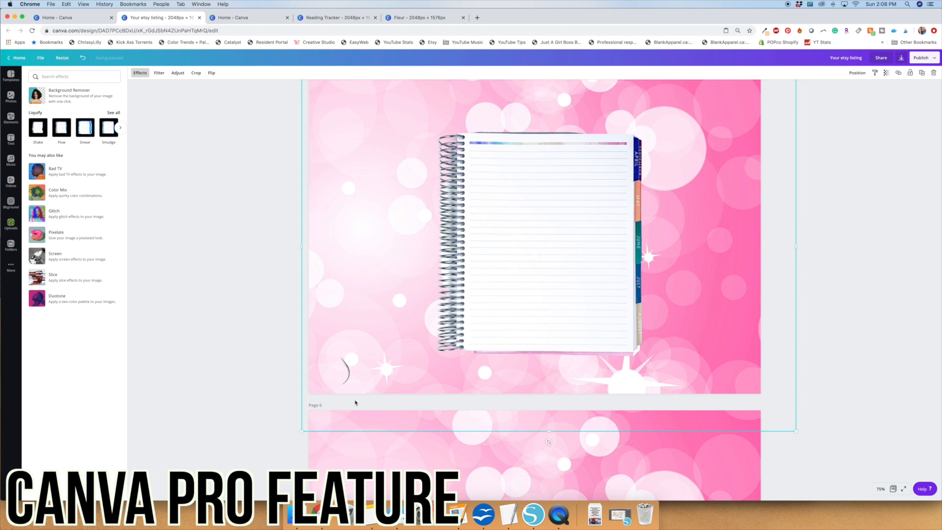
{"action": "left_click_drag", "start_coordinate": [302, 429], "coordinate": [233, 485]}
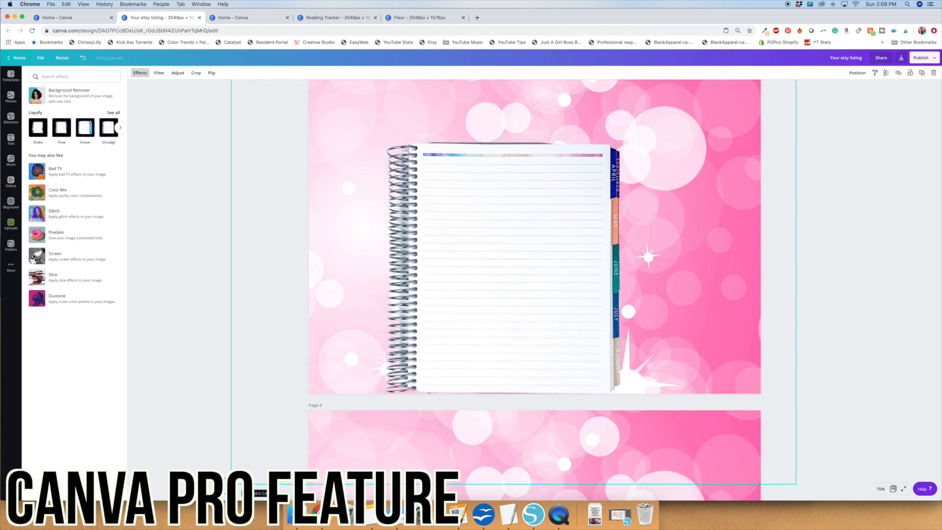
{"action": "left_click_drag", "start_coordinate": [530, 283], "coordinate": [534, 257]}
{"action": "scroll", "coordinate": [535, 264], "scroll_direction": "up", "scroll_amount": 2}
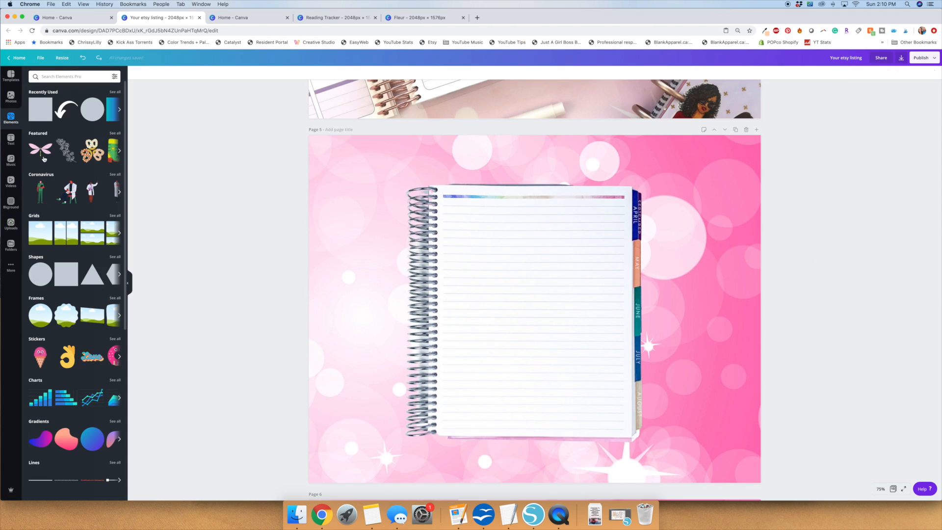
Add a single-cell photo grid to page 5 and resize it to cover the notebook's lined page.
{"action": "left_click_drag", "start_coordinate": [40, 232], "coordinate": [383, 199]}
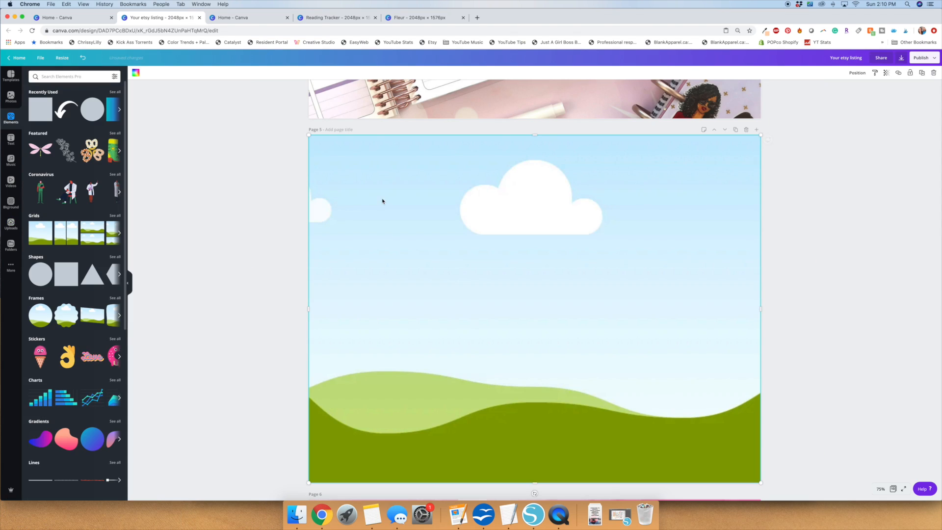
{"action": "left_click_drag", "start_coordinate": [539, 147], "coordinate": [534, 192]}
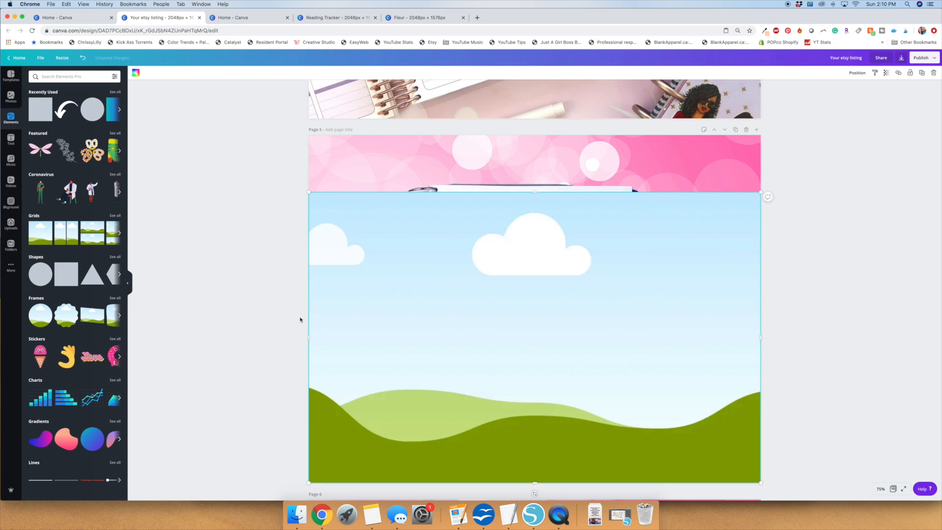
{"action": "mouse_move", "coordinate": [435, 331]}
{"action": "left_mouse_down"}
{"action": "mouse_move", "coordinate": [459, 322]}
{"action": "mouse_move", "coordinate": [437, 324]}
{"action": "left_mouse_up"}
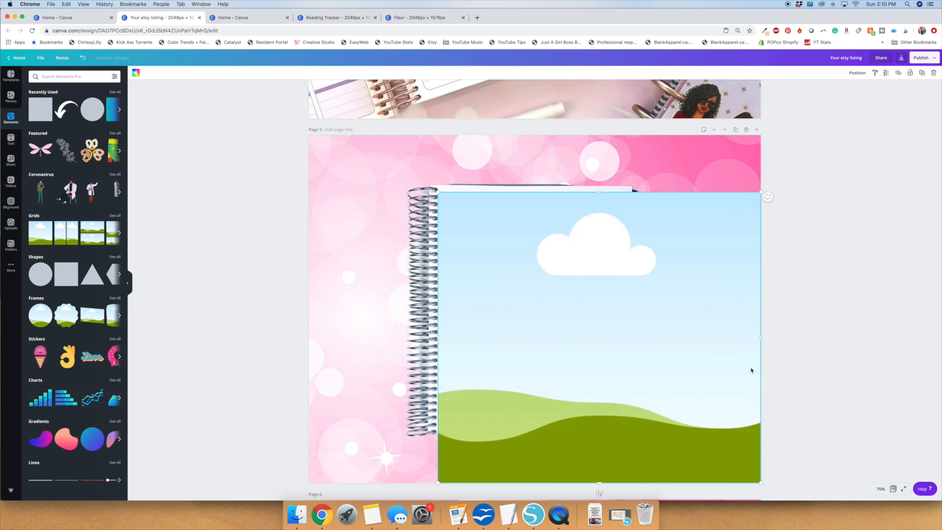
{"action": "left_click_drag", "start_coordinate": [676, 321], "coordinate": [629, 324]}
{"action": "left_click_drag", "start_coordinate": [533, 483], "coordinate": [536, 433]}
Fill the notebook page frame with the "My Weekend Is" bookshelf page and enlarge its crop to hide the side text.
{"action": "left_click", "coordinate": [11, 224]}
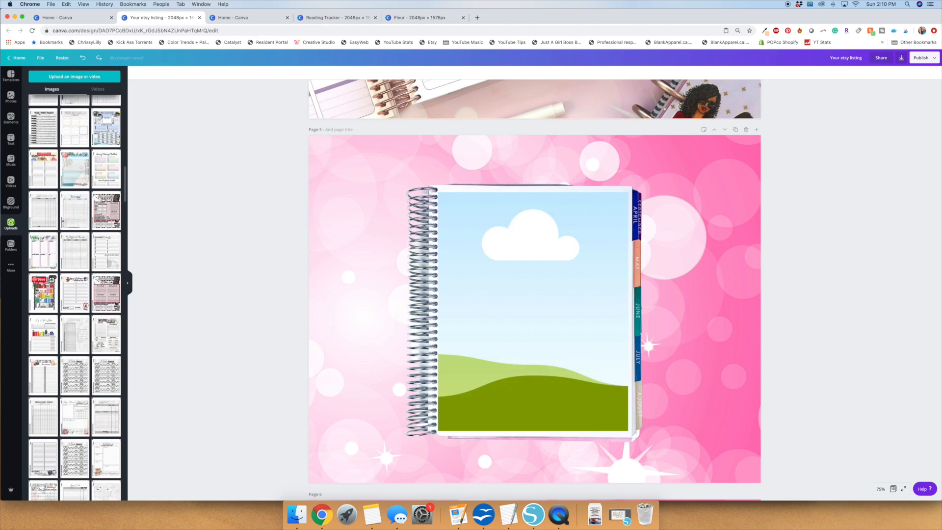
{"action": "left_click", "coordinate": [35, 293]}
{"action": "double_click", "coordinate": [539, 187]}
{"action": "left_click_drag", "start_coordinate": [437, 182], "coordinate": [421, 162]}
{"action": "left_click_drag", "start_coordinate": [629, 161], "coordinate": [638, 151]}
{"action": "left_click_drag", "start_coordinate": [564, 226], "coordinate": [562, 242]}
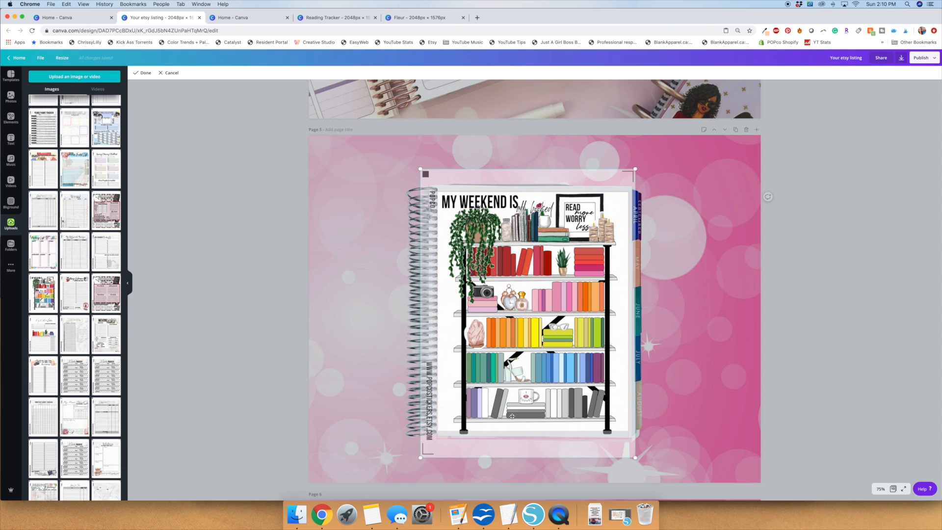
{"action": "left_click_drag", "start_coordinate": [635, 458], "coordinate": [637, 459]}
{"action": "key", "text": "Return"}
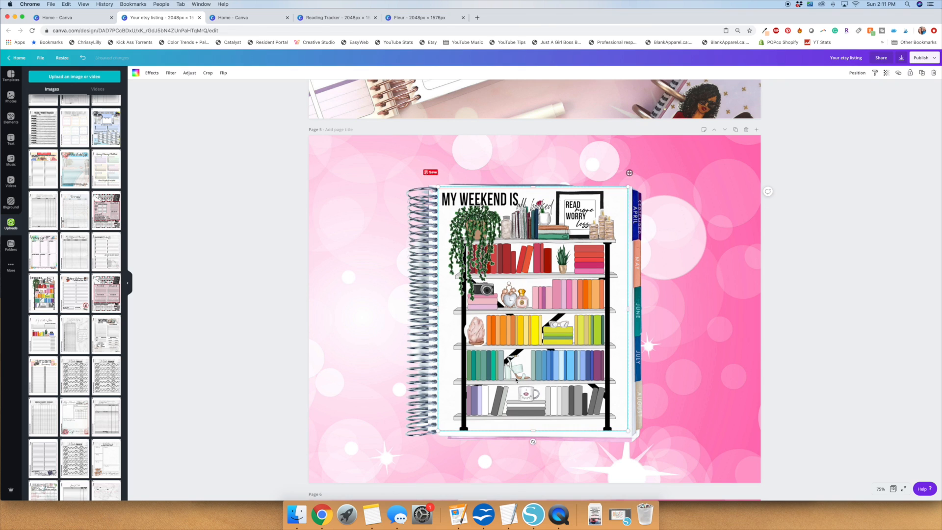
Extend the notebook page frame slightly downward, then enlarge the bookshelf image inside it and shift it left.
{"action": "left_click_drag", "start_coordinate": [533, 433], "coordinate": [533, 436]}
{"action": "double_click", "coordinate": [542, 272]}
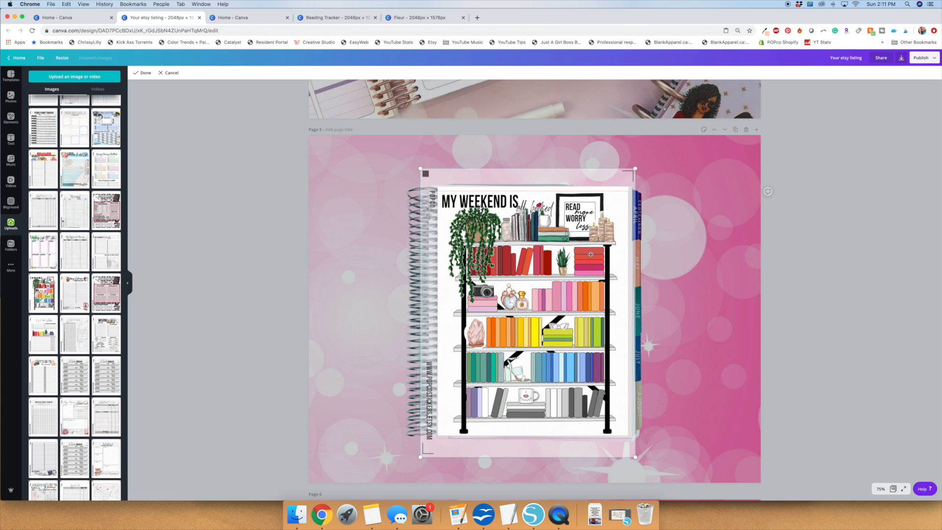
{"action": "left_click_drag", "start_coordinate": [634, 168], "coordinate": [640, 163]}
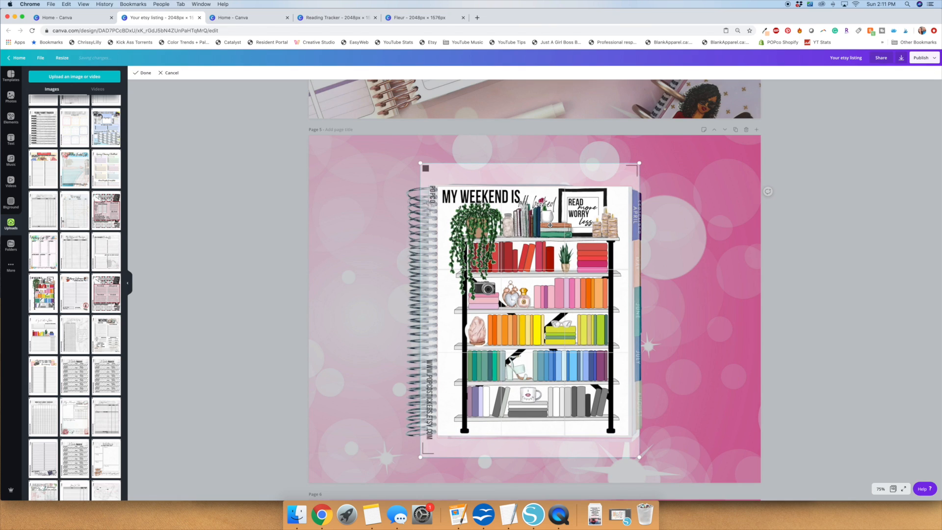
{"action": "left_click_drag", "start_coordinate": [550, 224], "coordinate": [544, 224]}
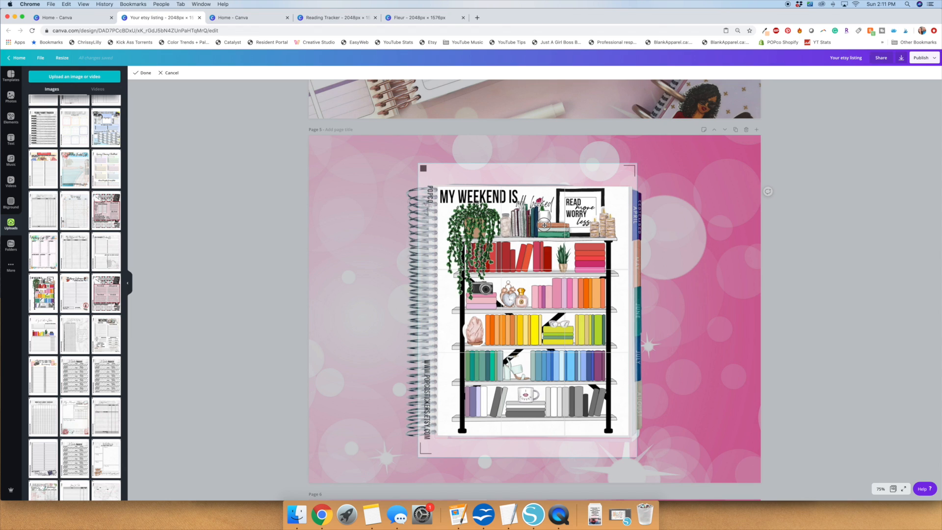
{"action": "left_click", "coordinate": [270, 219]}
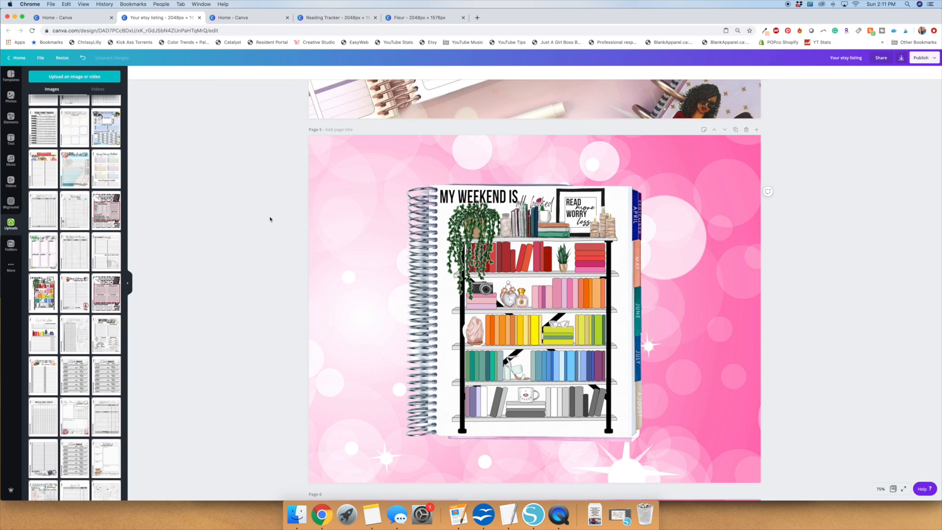
Add a single-cell photo grid to page 6 and shrink it to roughly the page's lower-right half.
{"action": "scroll", "coordinate": [270, 218], "scroll_direction": "down", "scroll_amount": 2}
{"action": "scroll", "coordinate": [270, 218], "scroll_direction": "up", "scroll_amount": 2}
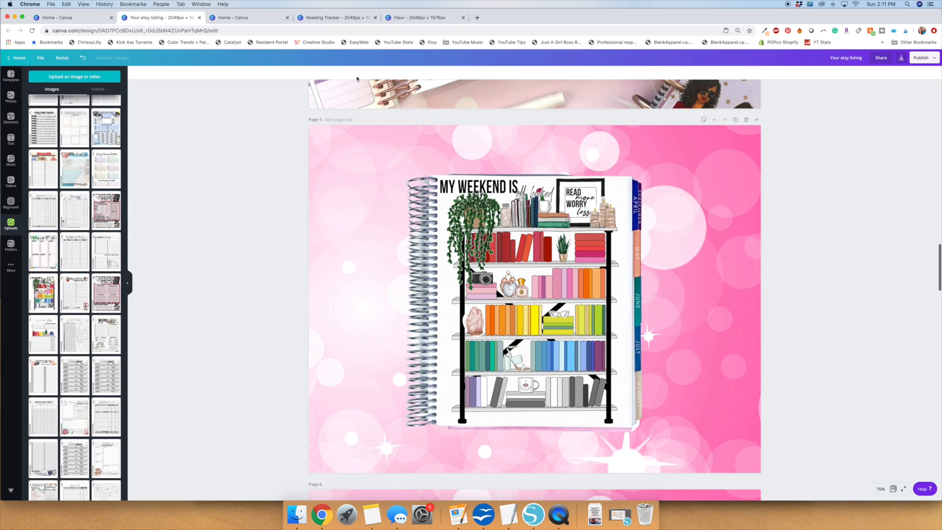
{"action": "scroll", "coordinate": [221, 171], "scroll_direction": "down", "scroll_amount": 8}
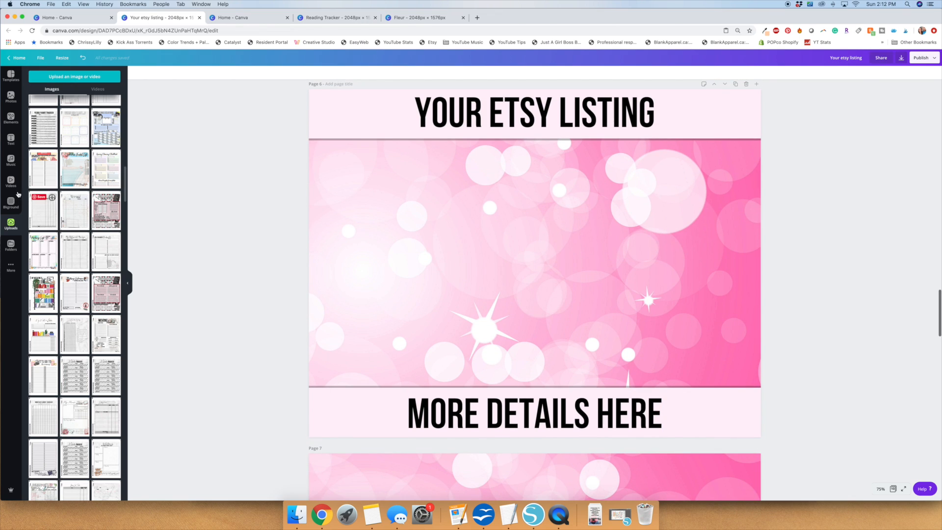
{"action": "left_click", "coordinate": [15, 125]}
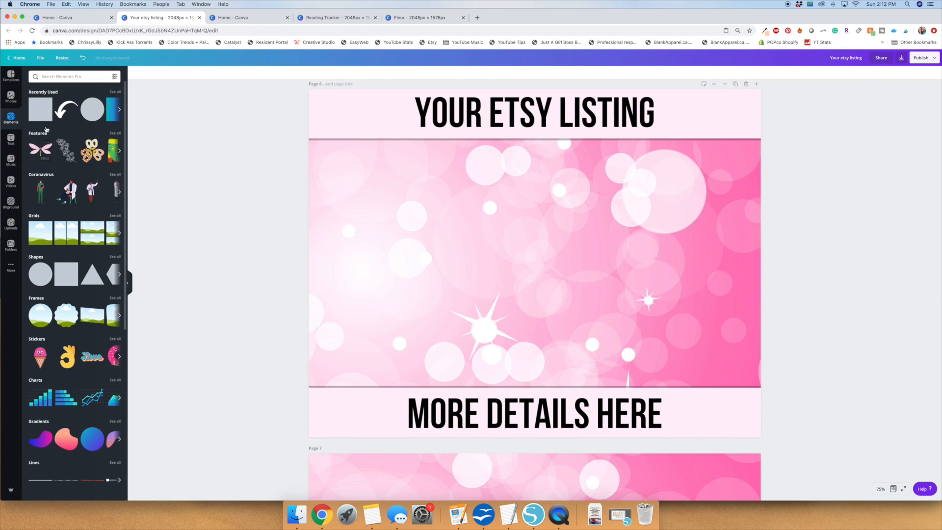
{"action": "left_click", "coordinate": [34, 239]}
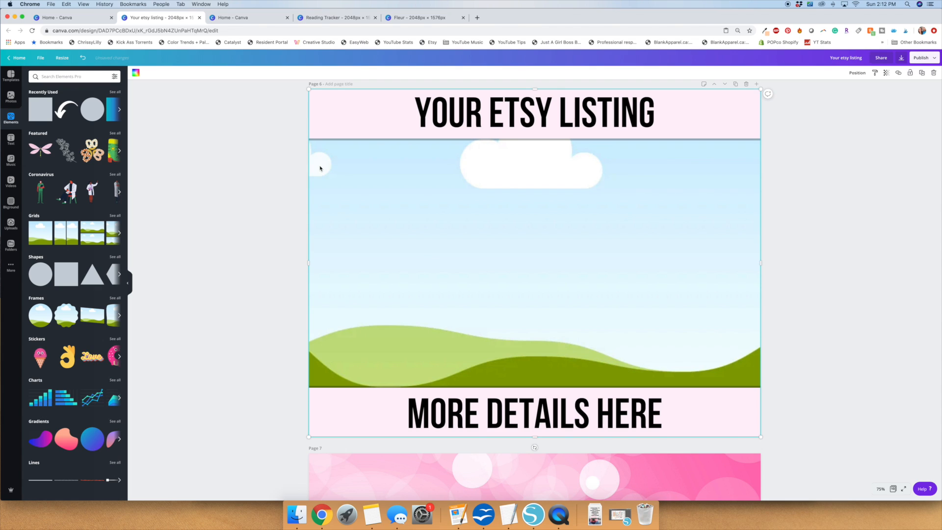
{"action": "left_click_drag", "start_coordinate": [308, 268], "coordinate": [517, 268]}
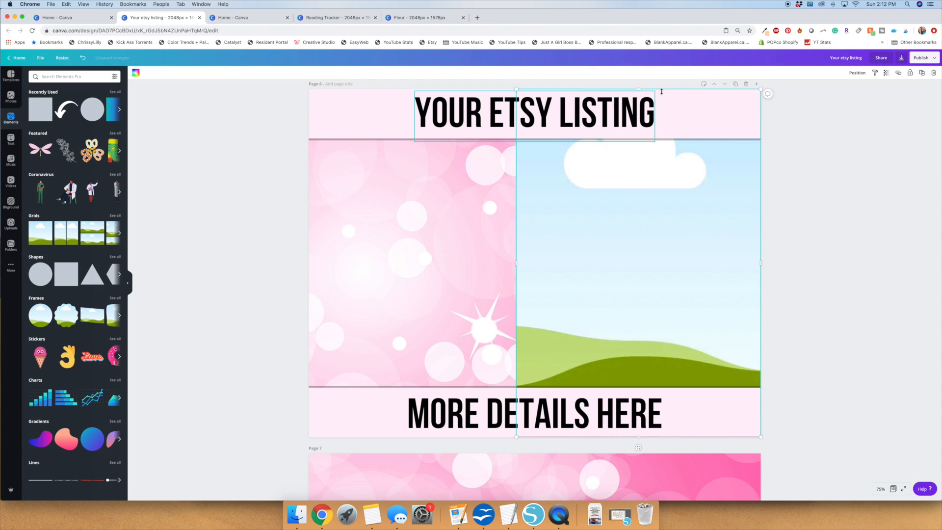
{"action": "left_click_drag", "start_coordinate": [645, 89], "coordinate": [641, 175]}
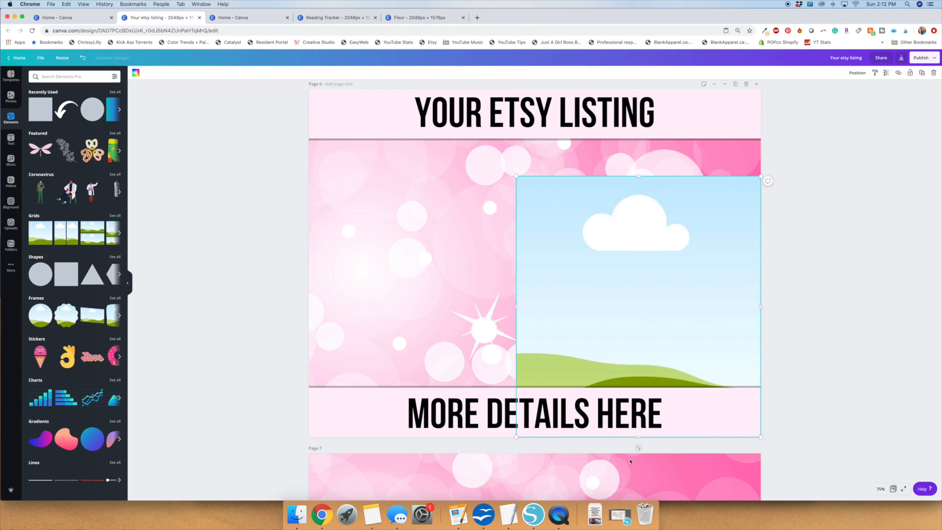
Tilt the page 6 photo frame slightly clockwise and shift it down and left between the two banners.
{"action": "left_click_drag", "start_coordinate": [638, 448], "coordinate": [615, 463]}
{"action": "left_click_drag", "start_coordinate": [655, 322], "coordinate": [637, 334]}
{"action": "left_click", "coordinate": [167, 170]}
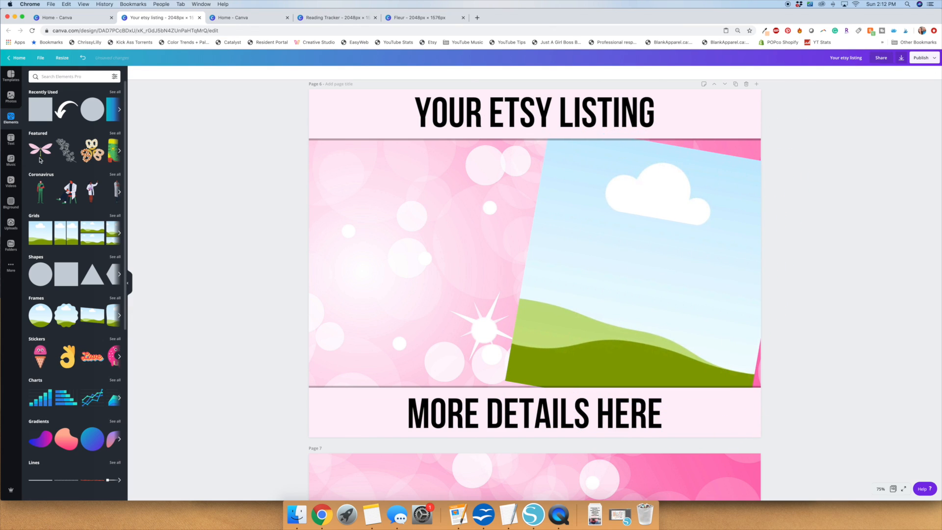
Search the elements for "arrow", add the looping hand-drawn arrow and place it small beside the tilted frame's upper-left corner.
{"action": "left_click", "coordinate": [69, 76]}
{"action": "type", "text": "arrow"}
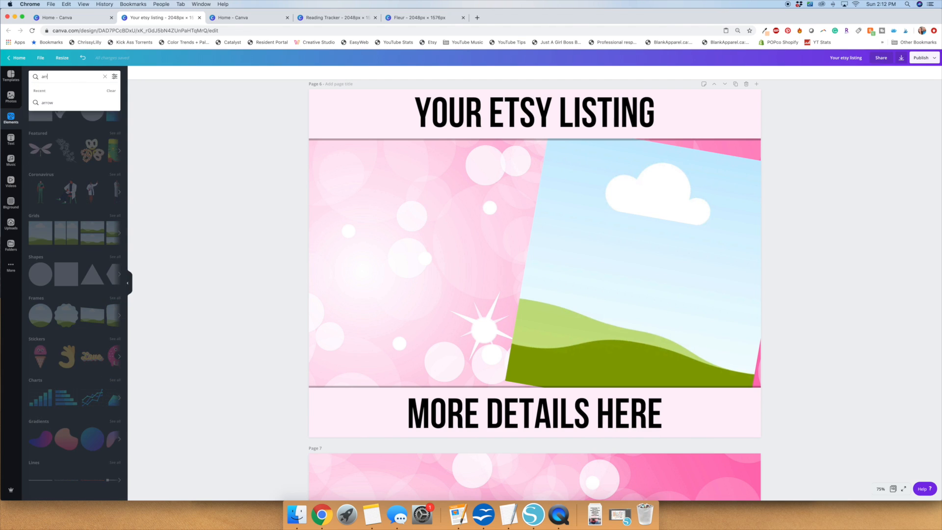
{"action": "key", "text": "Return"}
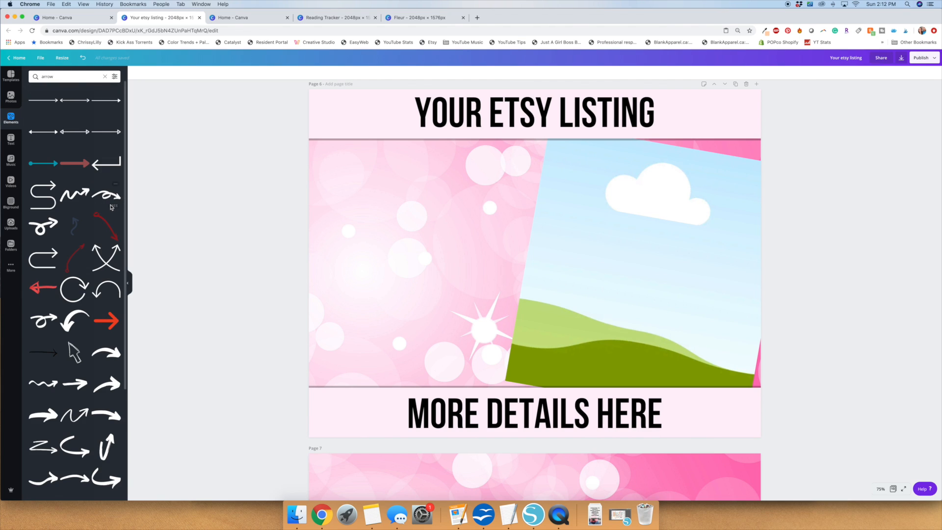
{"action": "left_click", "coordinate": [104, 197]}
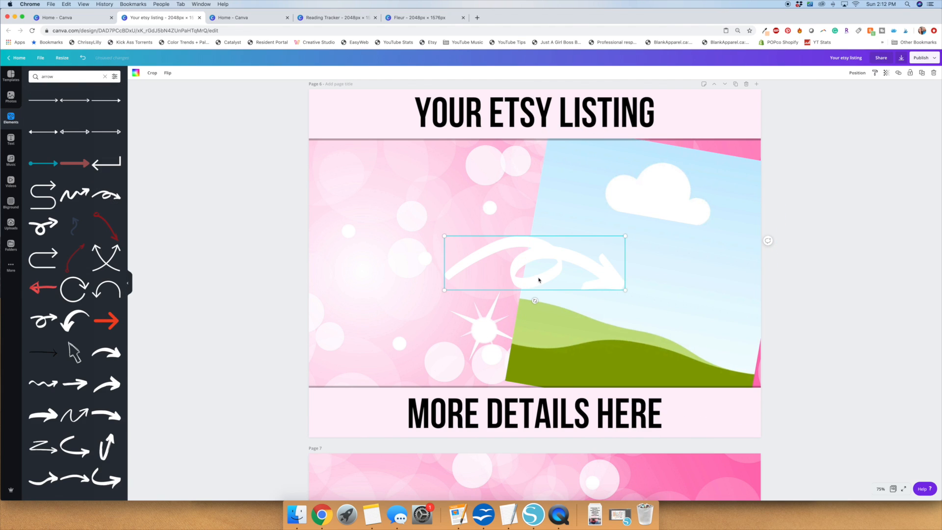
{"action": "left_click_drag", "start_coordinate": [470, 188], "coordinate": [470, 162]}
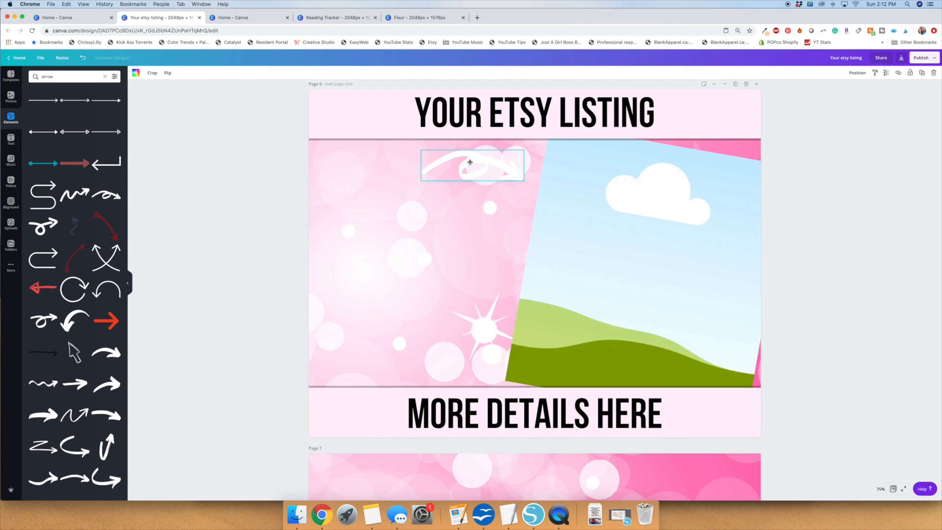
Recolor the looping arrow on page 6 black.
{"action": "left_click", "coordinate": [135, 72]}
{"action": "left_click", "coordinate": [34, 132]}
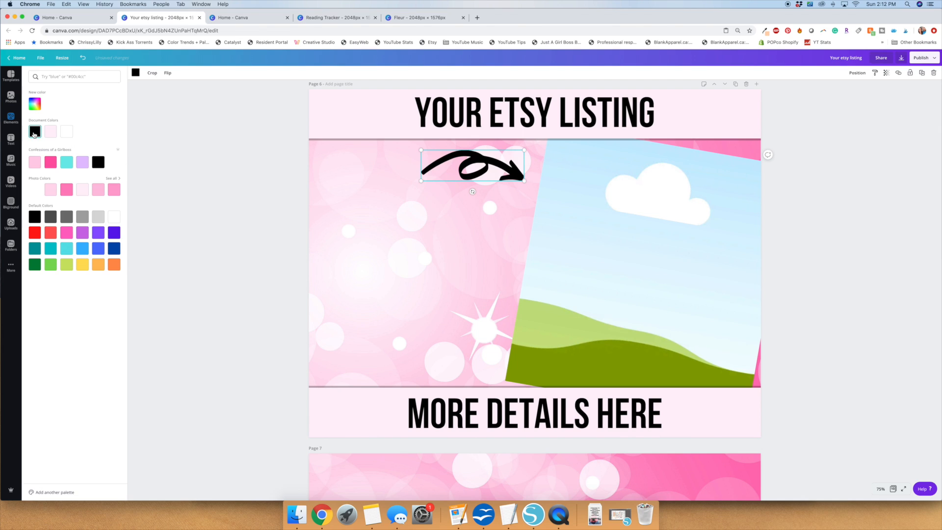
{"action": "left_click", "coordinate": [233, 199]}
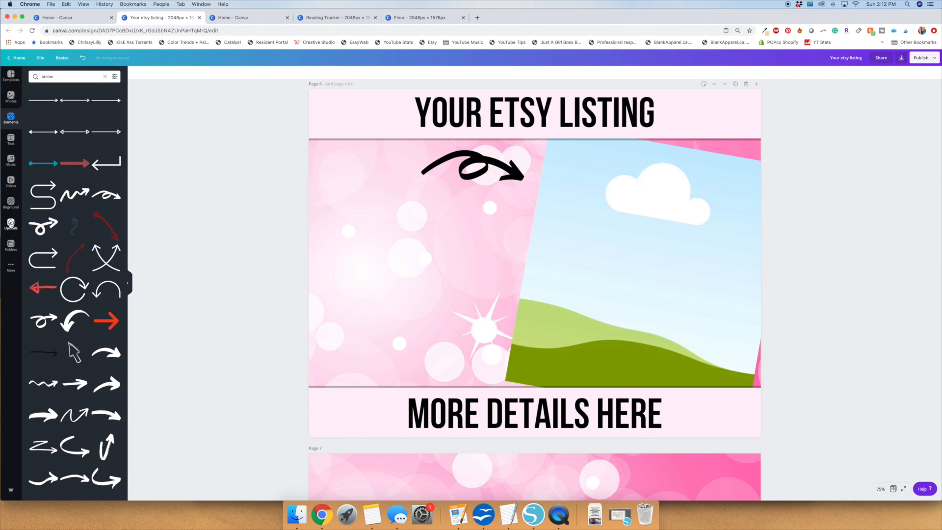
Add the uploaded floral sticker sheet to page 6, rotate it 90° to landscape and fill the tilted frame with it.
{"action": "left_click", "coordinate": [11, 224]}
{"action": "scroll", "coordinate": [117, 247], "scroll_direction": "down", "scroll_amount": 15}
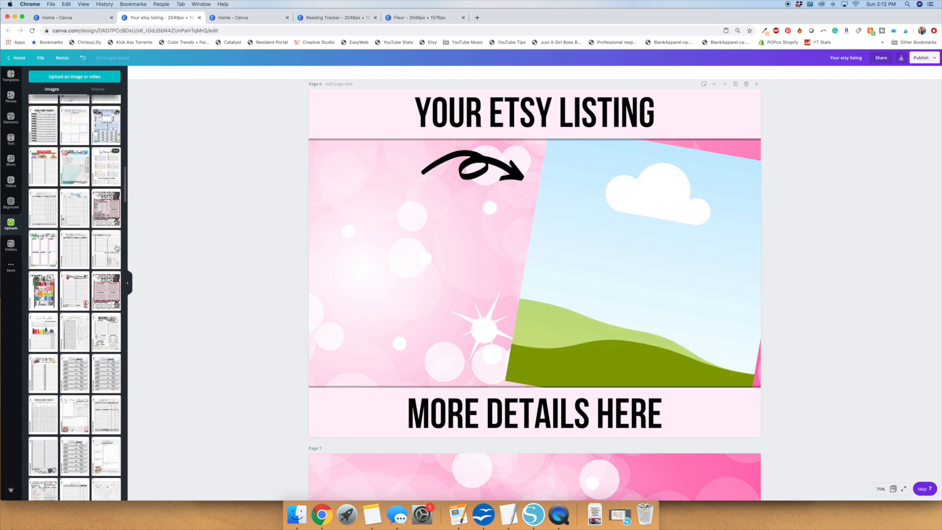
{"action": "scroll", "coordinate": [117, 248], "scroll_direction": "down", "scroll_amount": 15}
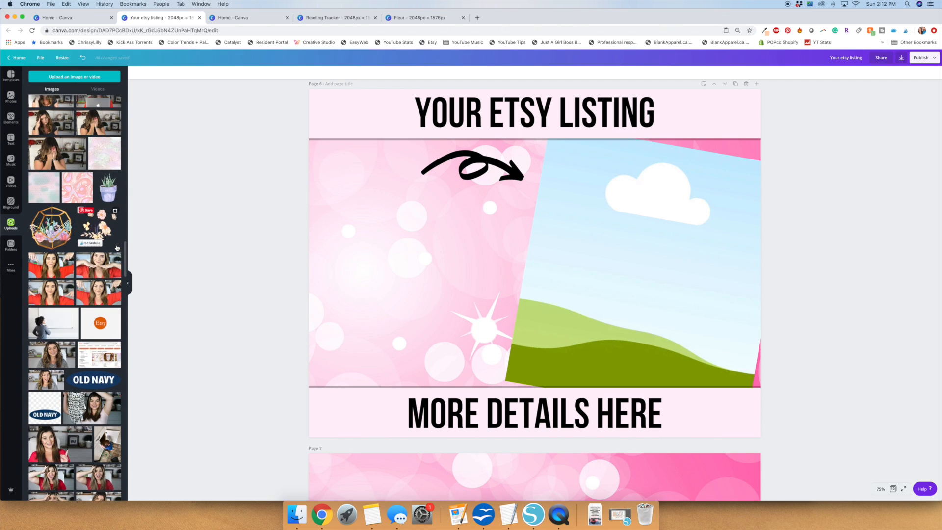
{"action": "scroll", "coordinate": [117, 248], "scroll_direction": "up", "scroll_amount": 15}
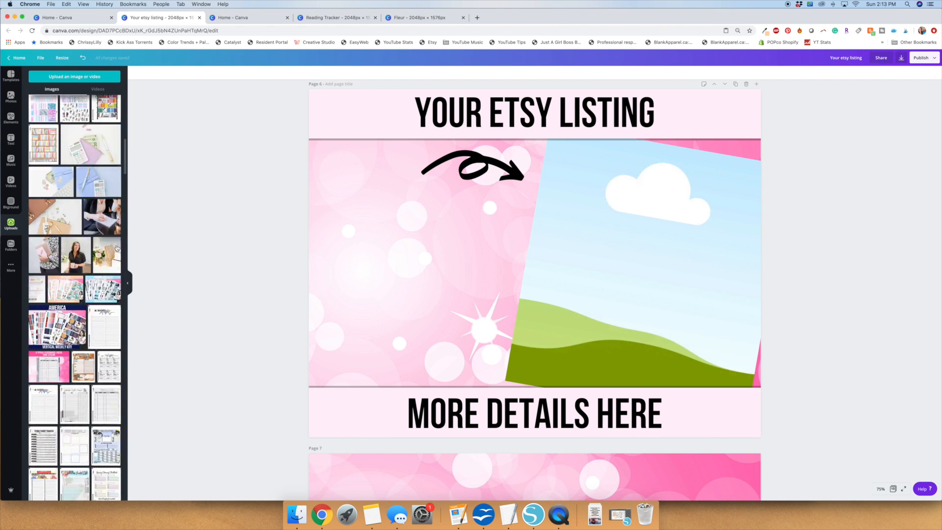
{"action": "left_click_drag", "start_coordinate": [73, 296], "coordinate": [409, 246]}
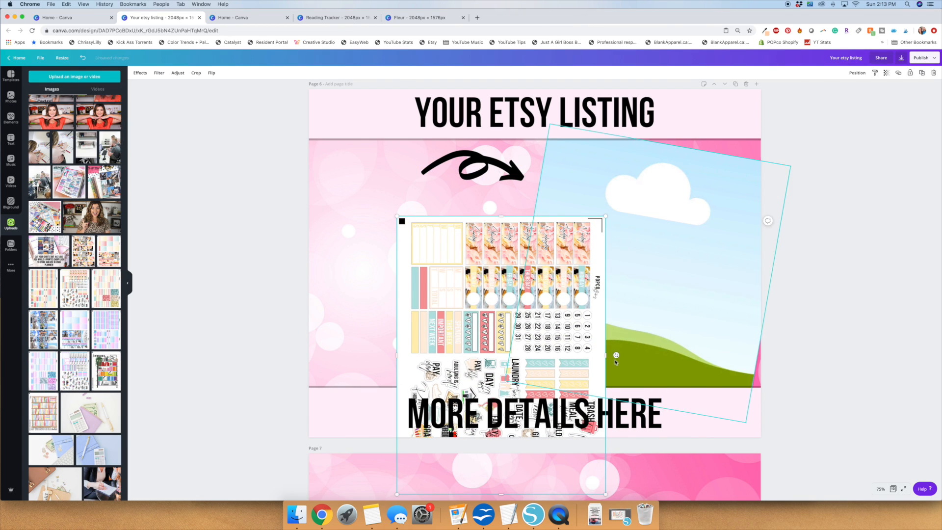
{"action": "left_click_drag", "start_coordinate": [611, 285], "coordinate": [504, 205]}
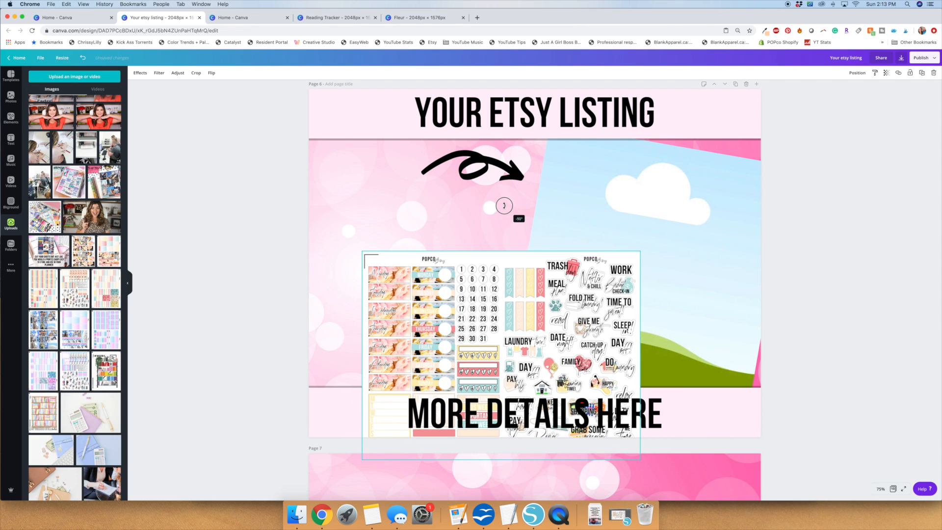
{"action": "left_click_drag", "start_coordinate": [588, 243], "coordinate": [608, 245]}
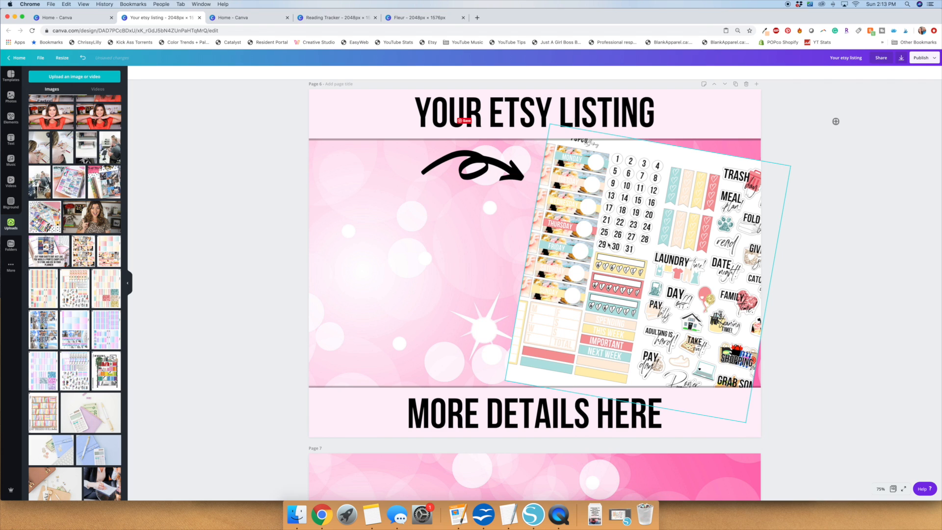
Enlarge and reposition the sticker sheet inside the tilted frame for a close-up of the script stickers.
{"action": "double_click", "coordinate": [589, 298]}
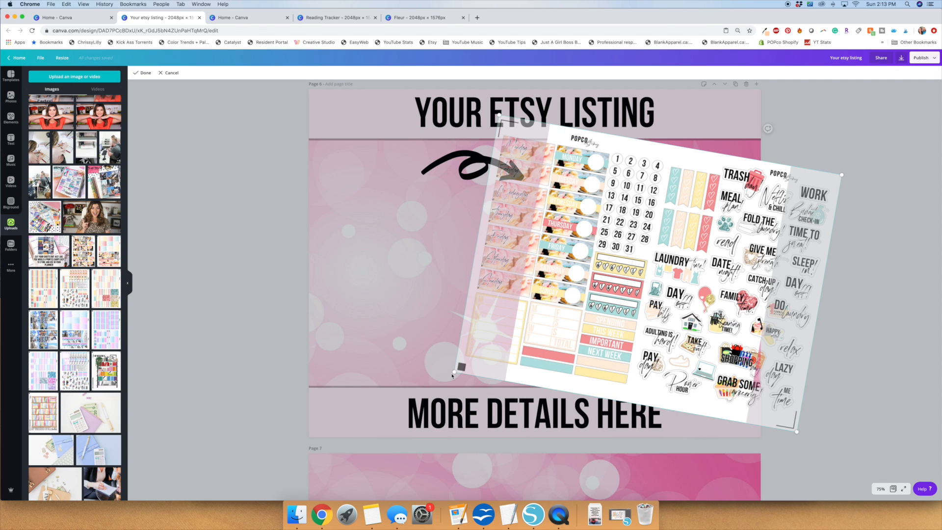
{"action": "left_click_drag", "start_coordinate": [432, 374], "coordinate": [164, 378]}
{"action": "left_click_drag", "start_coordinate": [639, 300], "coordinate": [633, 227]}
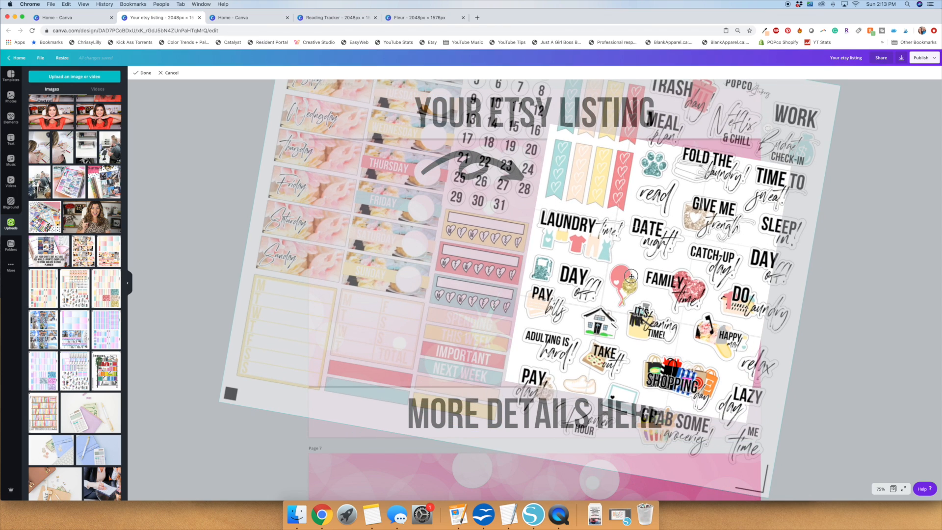
{"action": "left_click", "coordinate": [146, 73]}
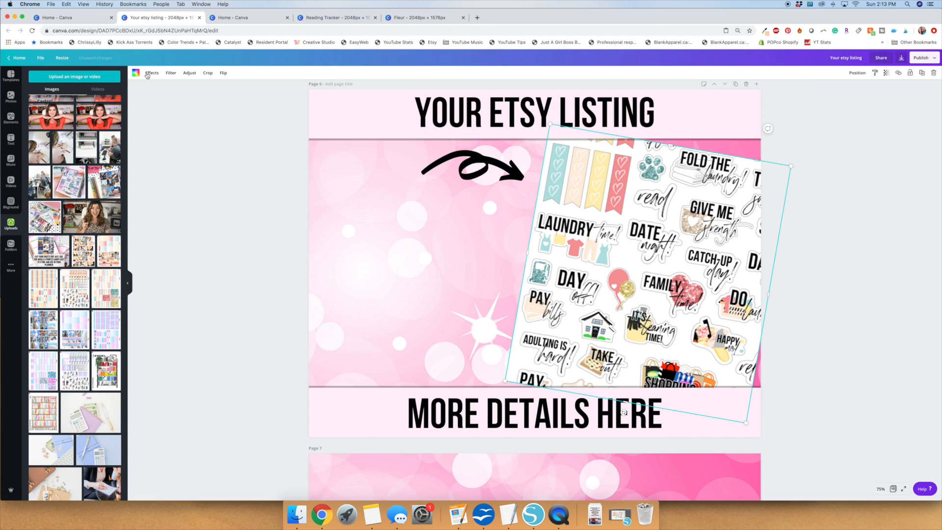